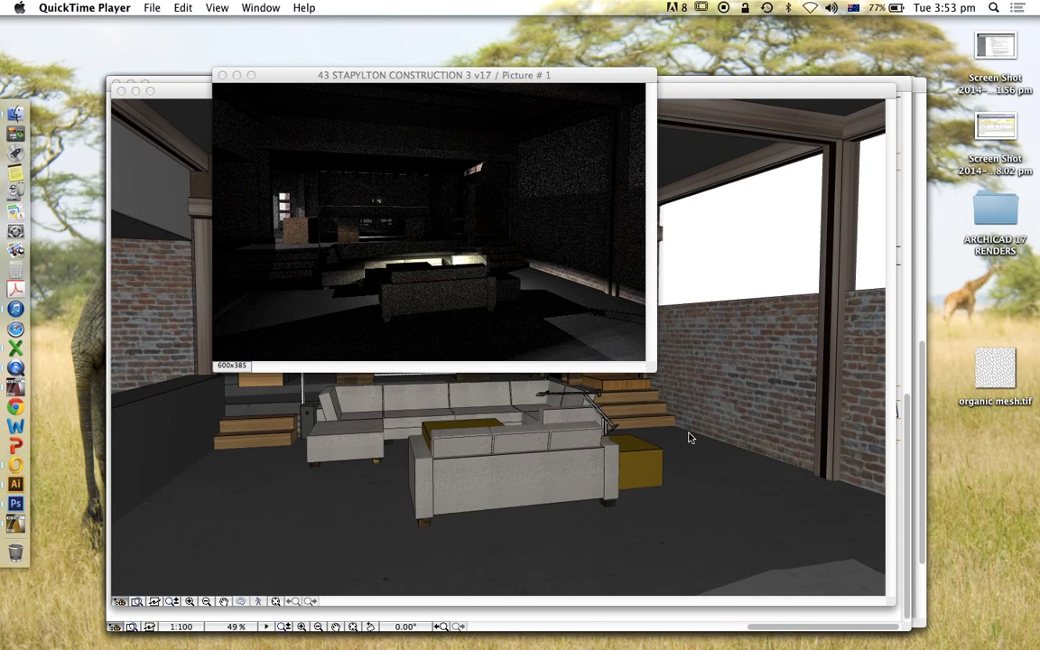
Switch to ArchiCAD and close the Picture # 1 render preview of the living room
{"action": "left_click", "coordinate": [580, 77]}
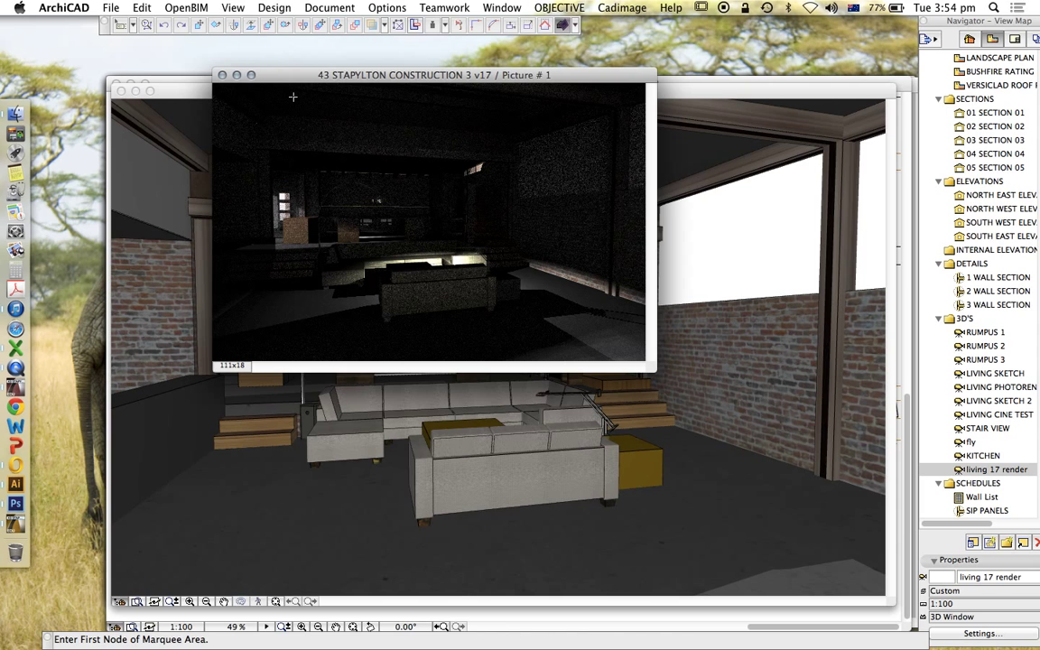
{"action": "left_click", "coordinate": [222, 75]}
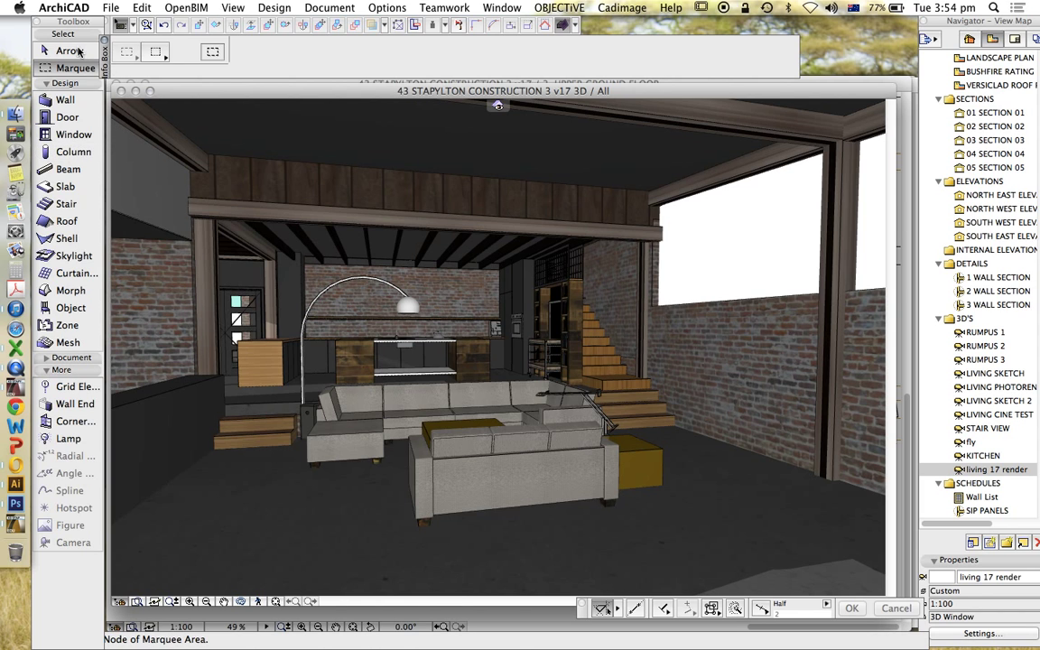
Walk around the living area in 3D Explore mode to examine the enclosing walls, windows and kitchen, and restore the living 17 render view
{"action": "left_click", "coordinate": [71, 49]}
{"action": "left_click", "coordinate": [258, 602]}
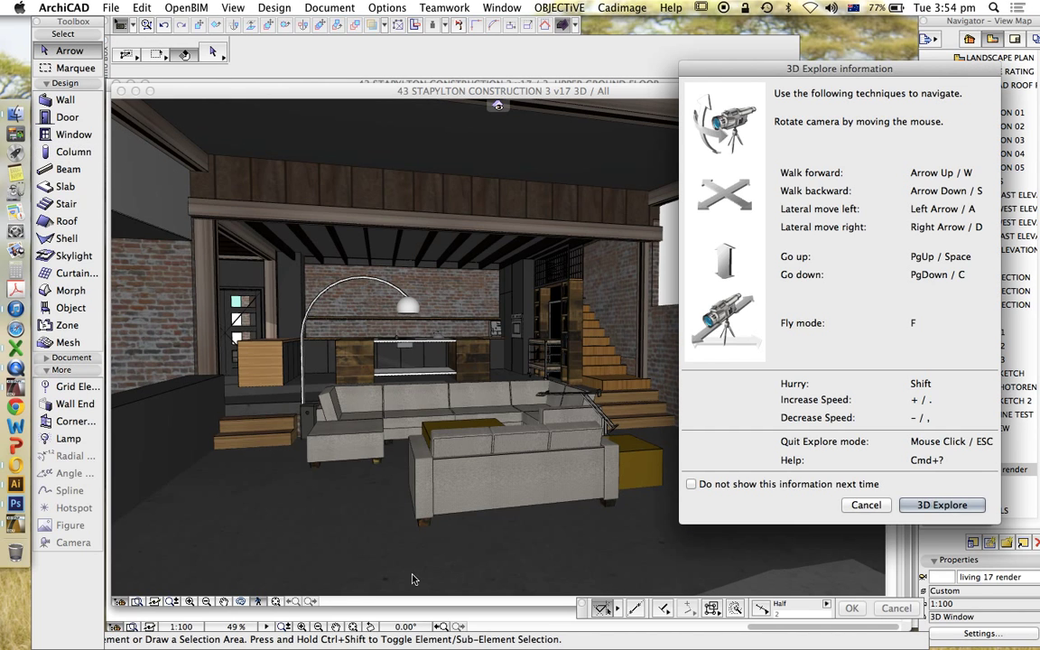
{"action": "left_click", "coordinate": [936, 504]}
{"action": "key", "text": "Down"}
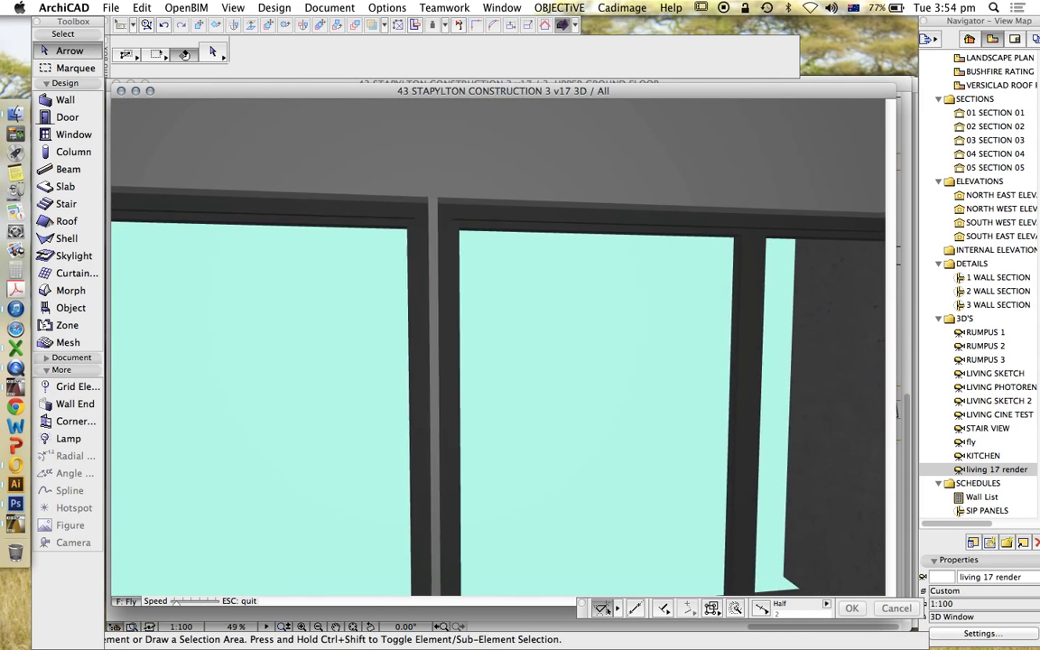
{"action": "key", "text": "Down"}
{"action": "key", "text": "Right"}
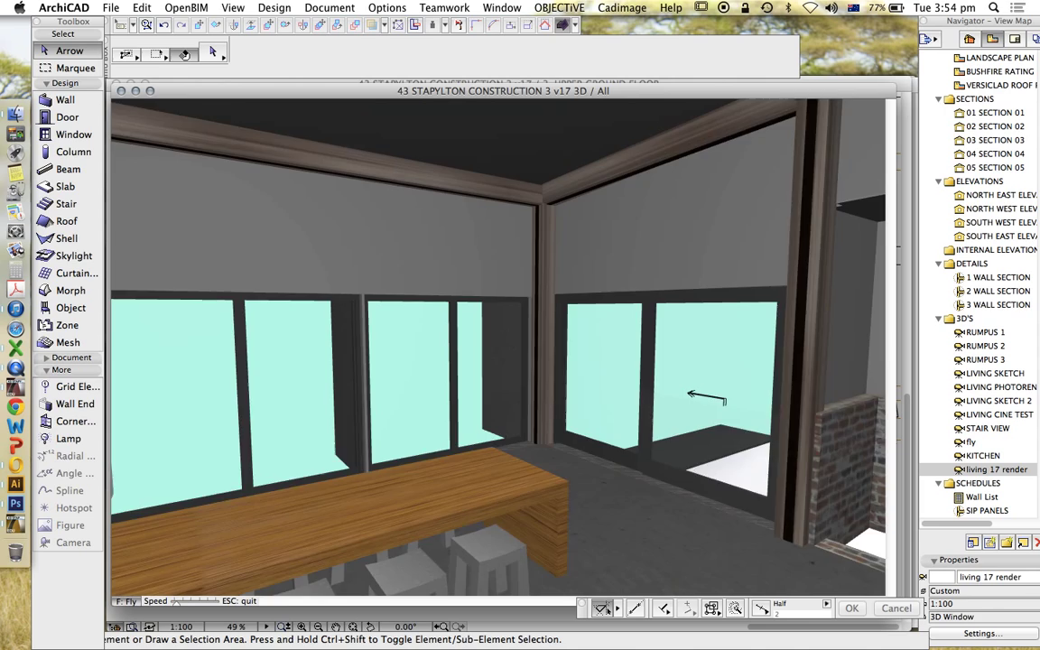
{"action": "key", "text": "Left"}
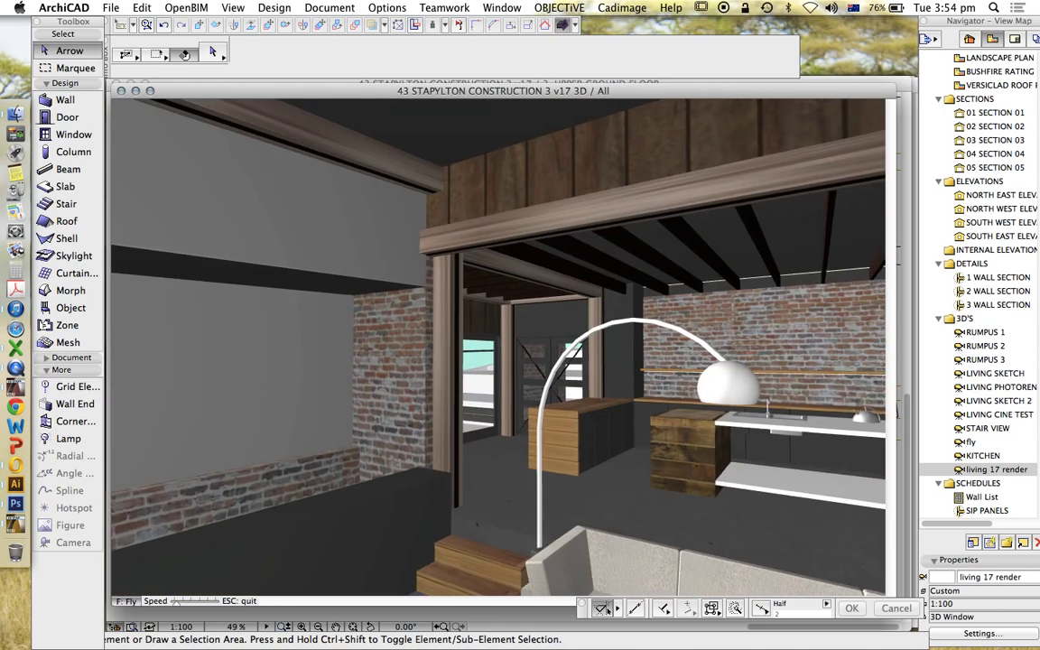
{"action": "key", "text": "Right"}
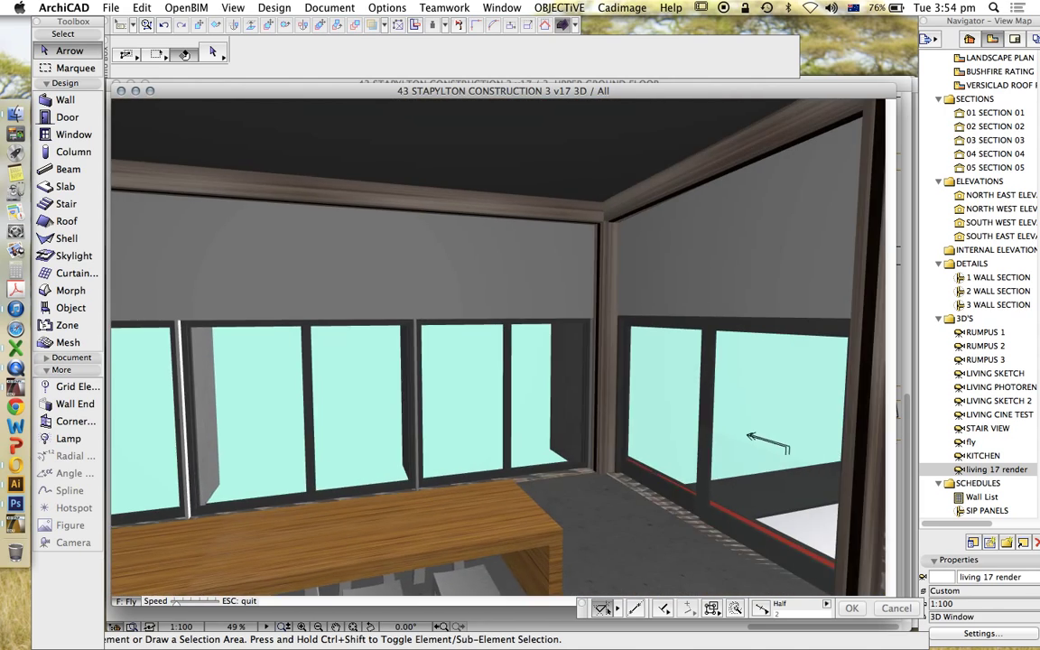
{"action": "key", "text": "Left"}
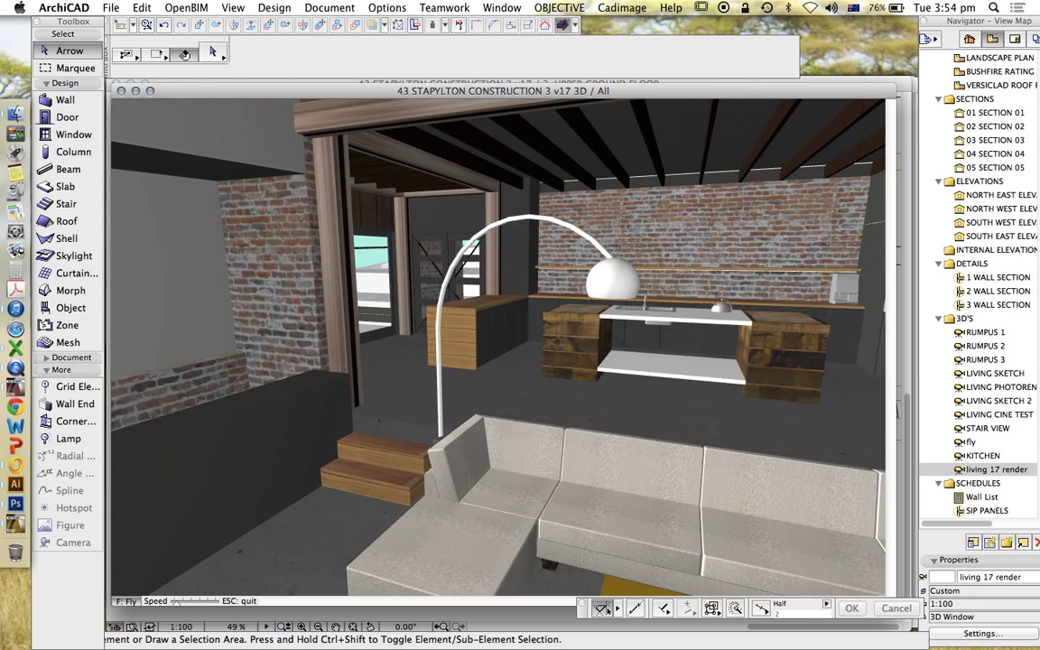
{"action": "key", "text": "Escape"}
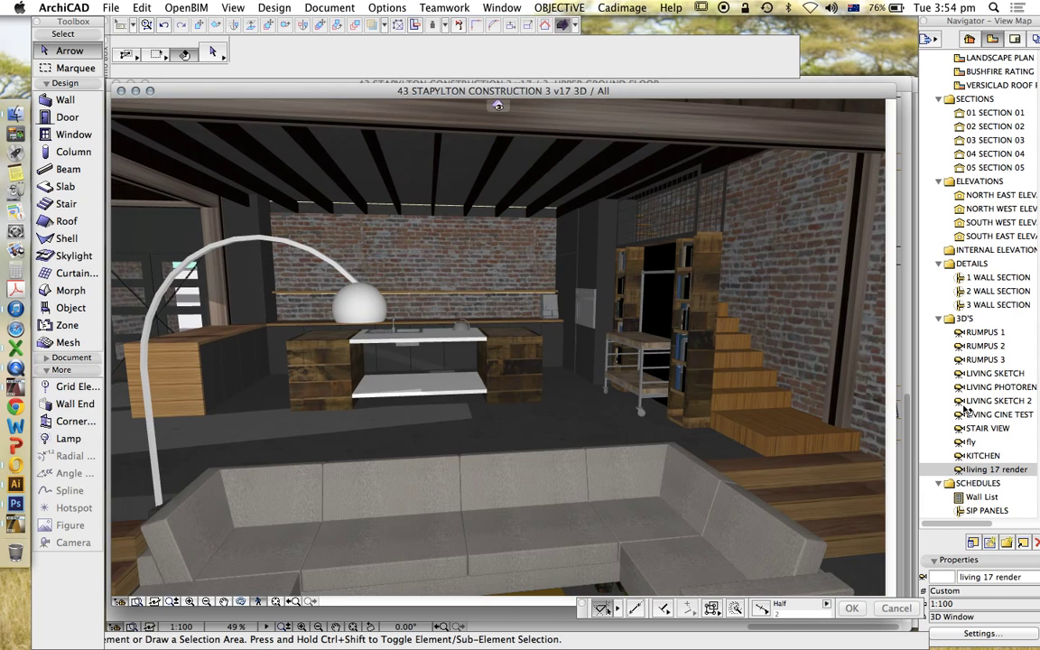
{"action": "left_click", "coordinate": [983, 471]}
{"action": "double_click", "coordinate": [983, 473]}
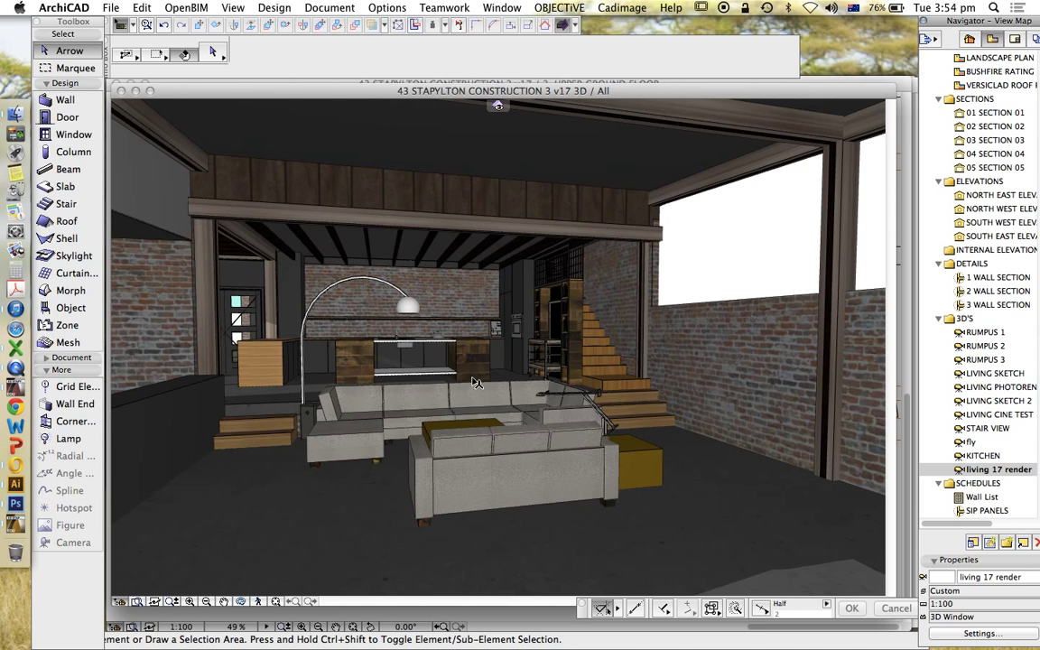
Open the 3. Upper Ground Floor story plan from the project map
{"action": "scroll", "coordinate": [1015, 70], "scroll_direction": "up", "scroll_amount": 3}
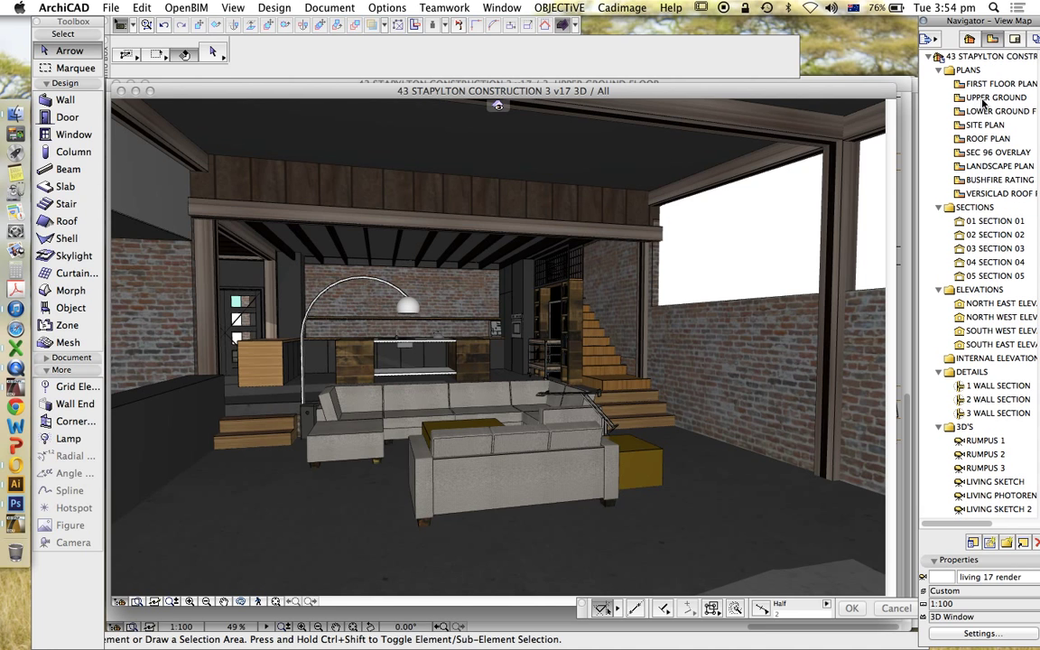
{"action": "left_click", "coordinate": [968, 39]}
{"action": "scroll", "coordinate": [999, 109], "scroll_direction": "up", "scroll_amount": 4}
{"action": "scroll", "coordinate": [1000, 108], "scroll_direction": "up", "scroll_amount": 8}
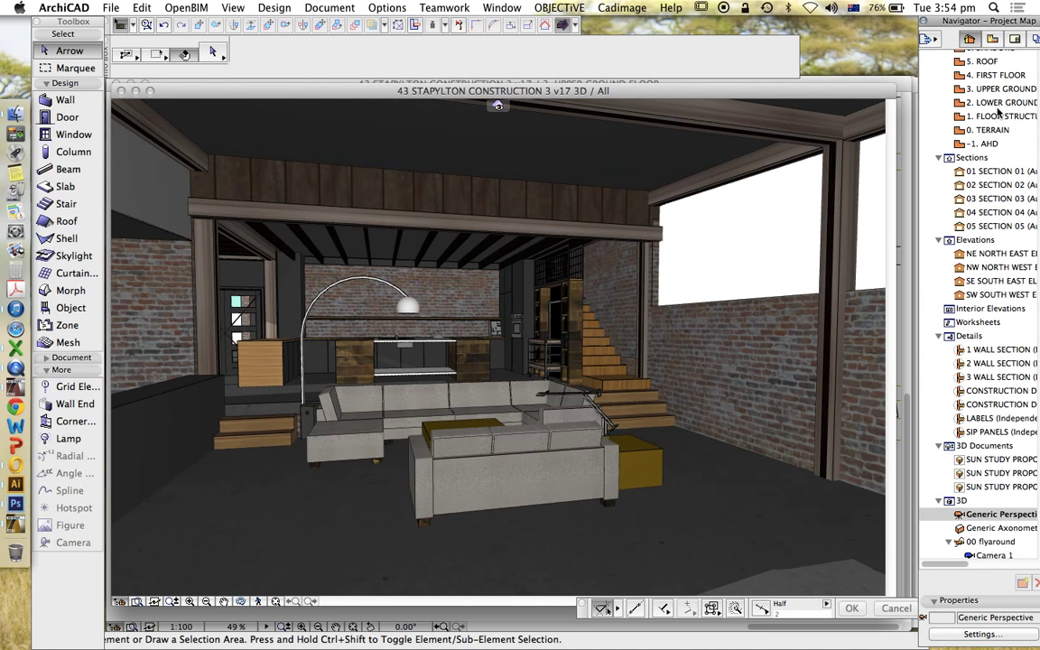
{"action": "double_click", "coordinate": [964, 126]}
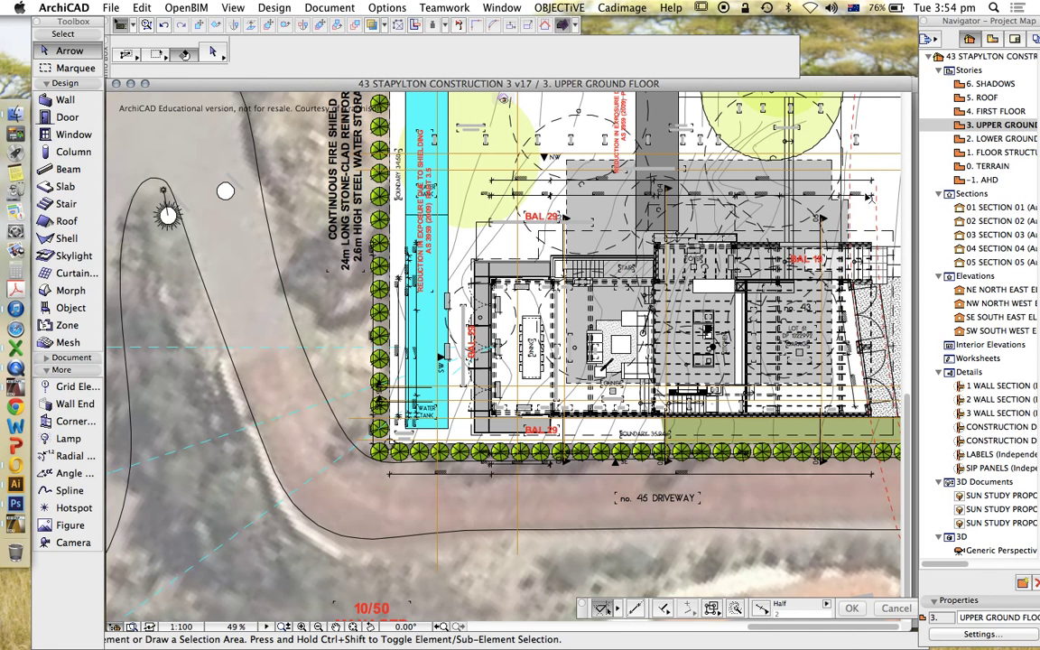
Draw a marquee around the lounge and kitchen, leaving out the dining end and most of the garage, and show the marquee area in 3D
{"action": "scroll", "coordinate": [274, 410], "scroll_direction": "down", "scroll_amount": 5}
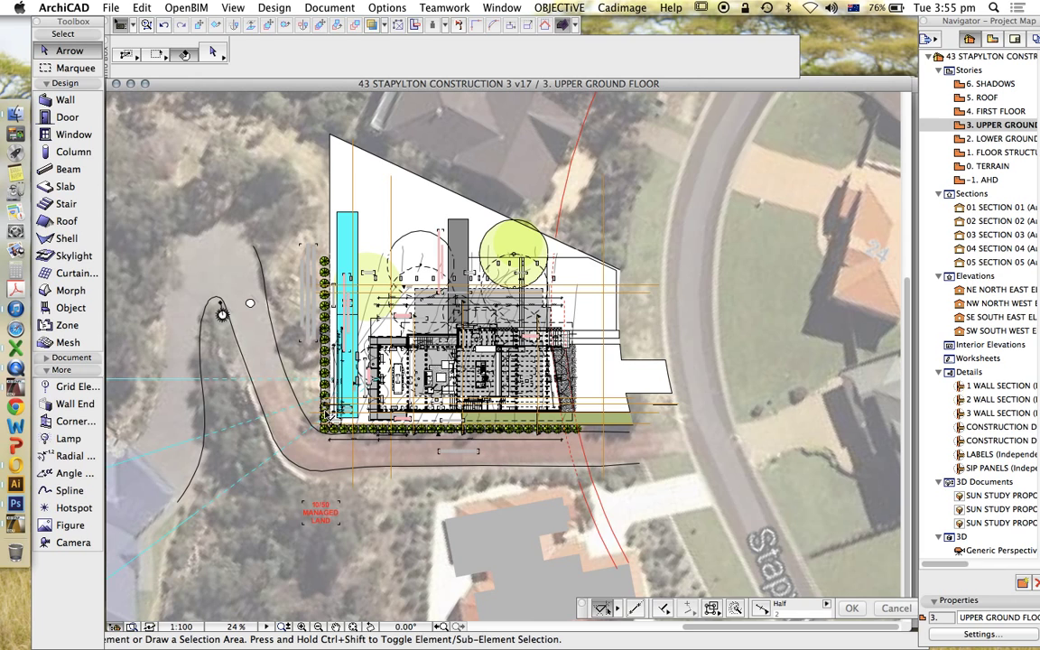
{"action": "left_click", "coordinate": [68, 66]}
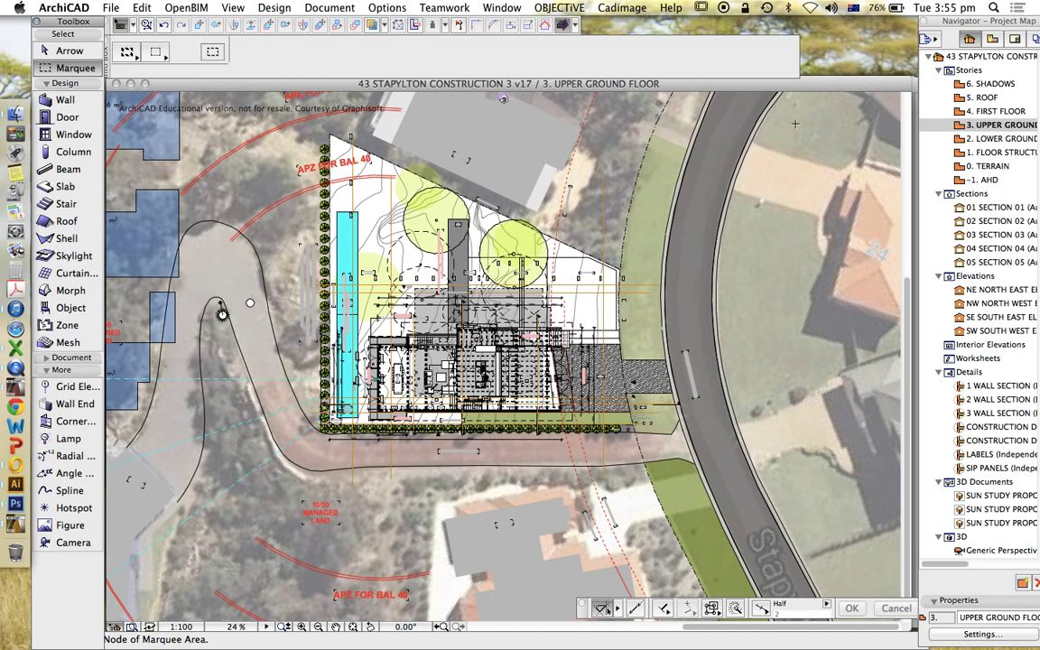
{"action": "scroll", "coordinate": [444, 398], "scroll_direction": "up", "scroll_amount": 7}
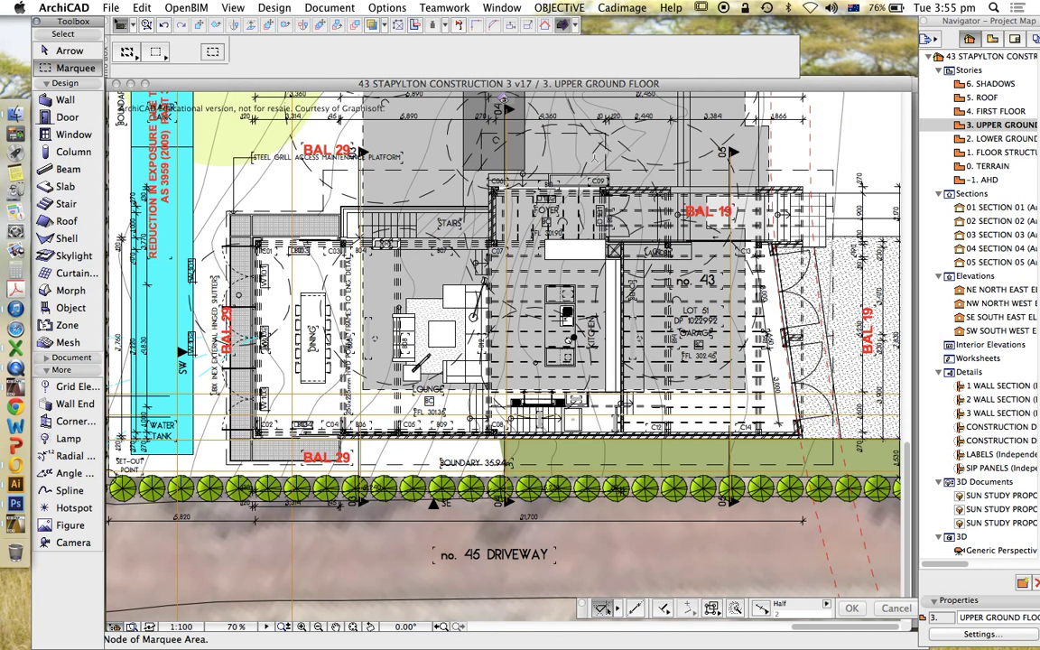
{"action": "left_click", "coordinate": [635, 136]}
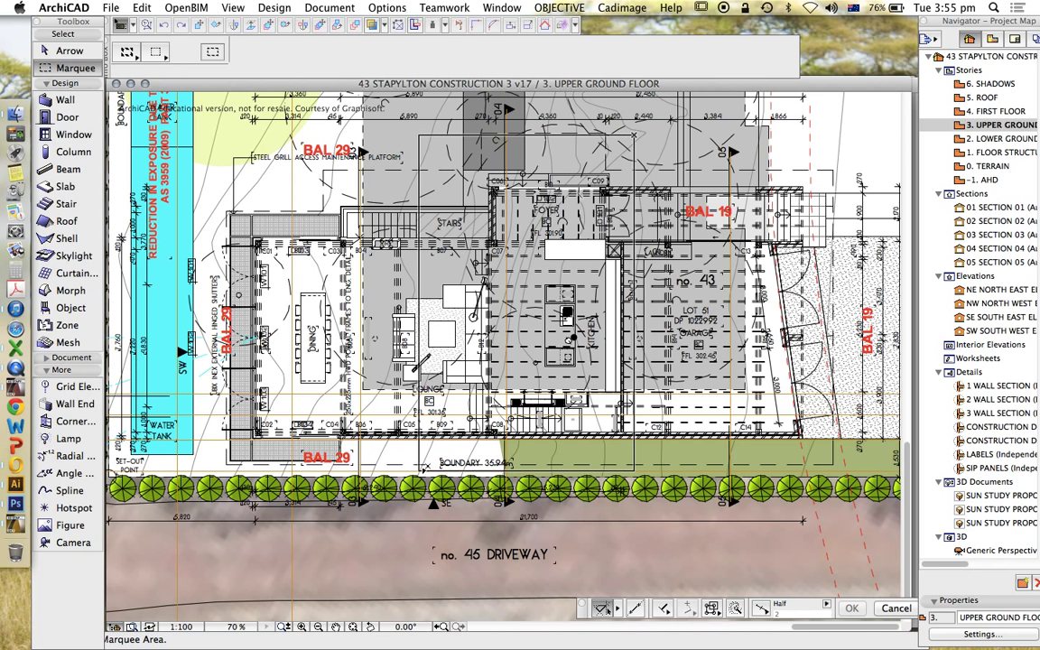
{"action": "left_click", "coordinate": [365, 499]}
{"action": "key", "text": "shift"}
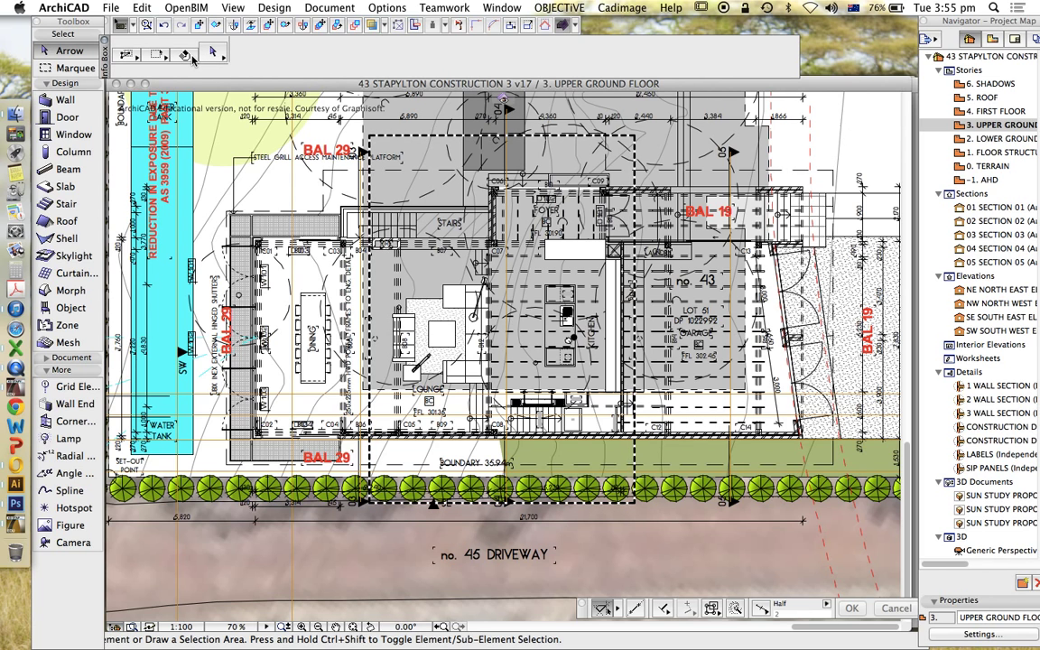
{"action": "right_click", "coordinate": [803, 144]}
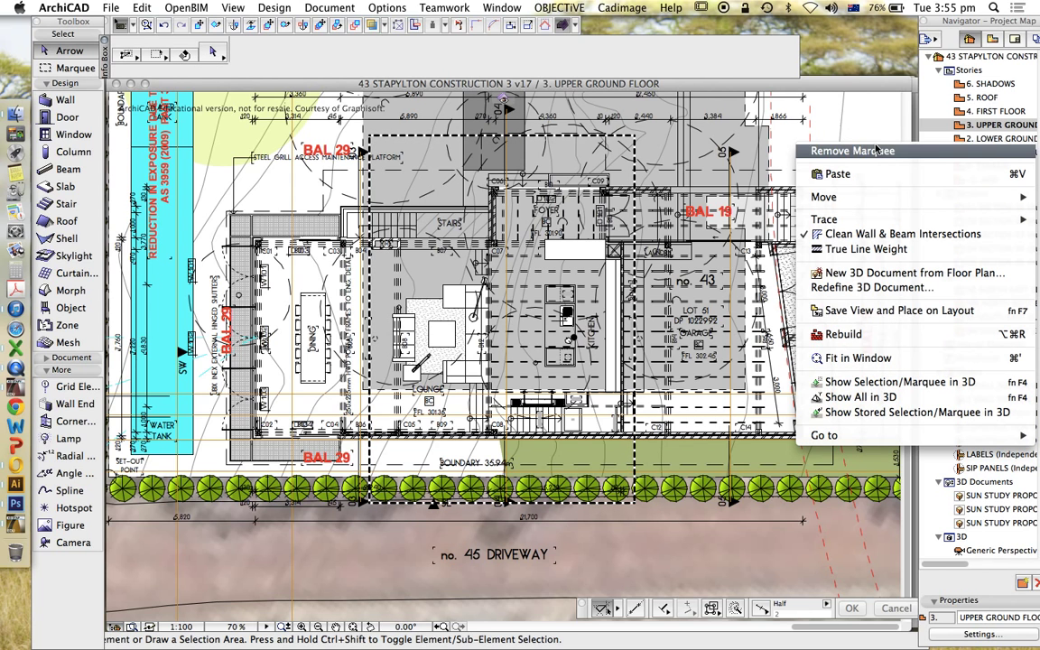
{"action": "left_click", "coordinate": [889, 398]}
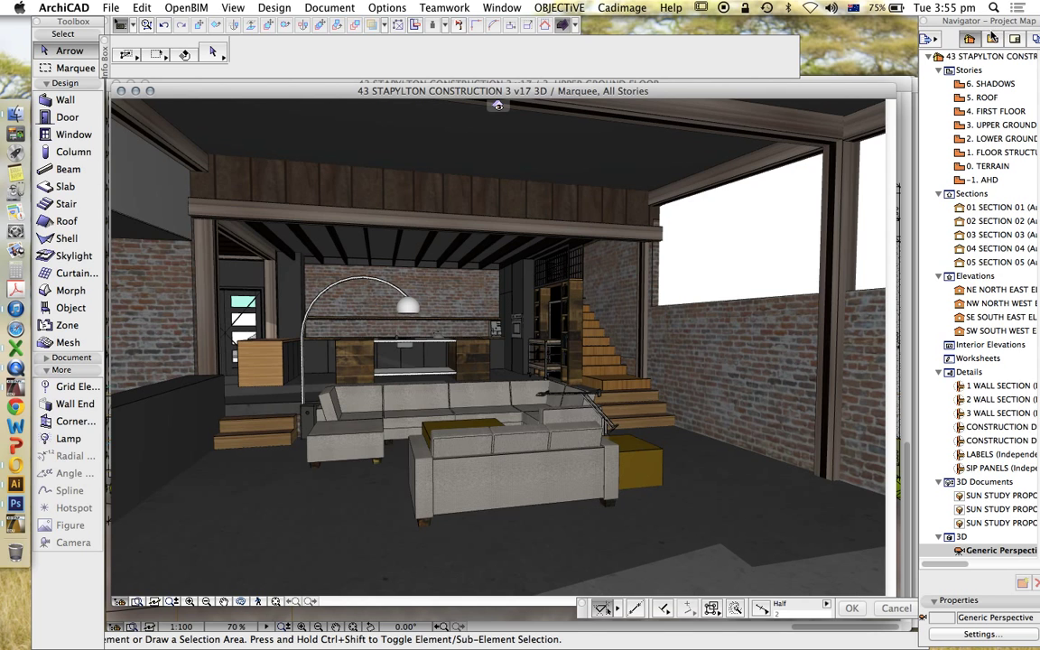
Update the living 17 render view's stored settings with those of the current 3D window
{"action": "left_click", "coordinate": [993, 40]}
{"action": "scroll", "coordinate": [976, 379], "scroll_direction": "down", "scroll_amount": 4}
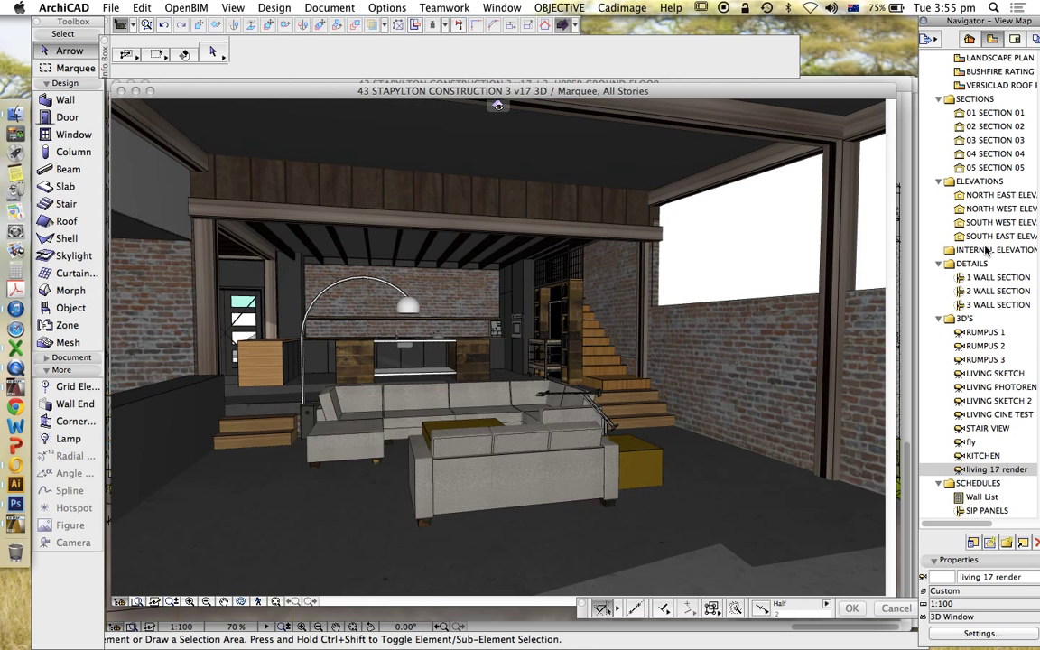
{"action": "right_click", "coordinate": [985, 471]}
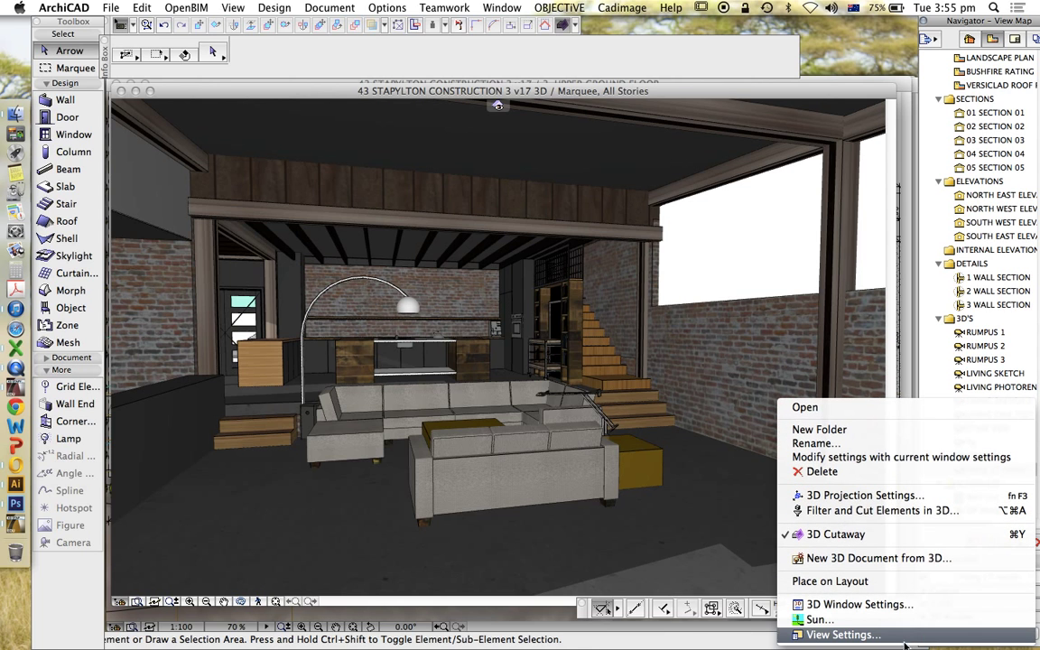
{"action": "left_click", "coordinate": [903, 637]}
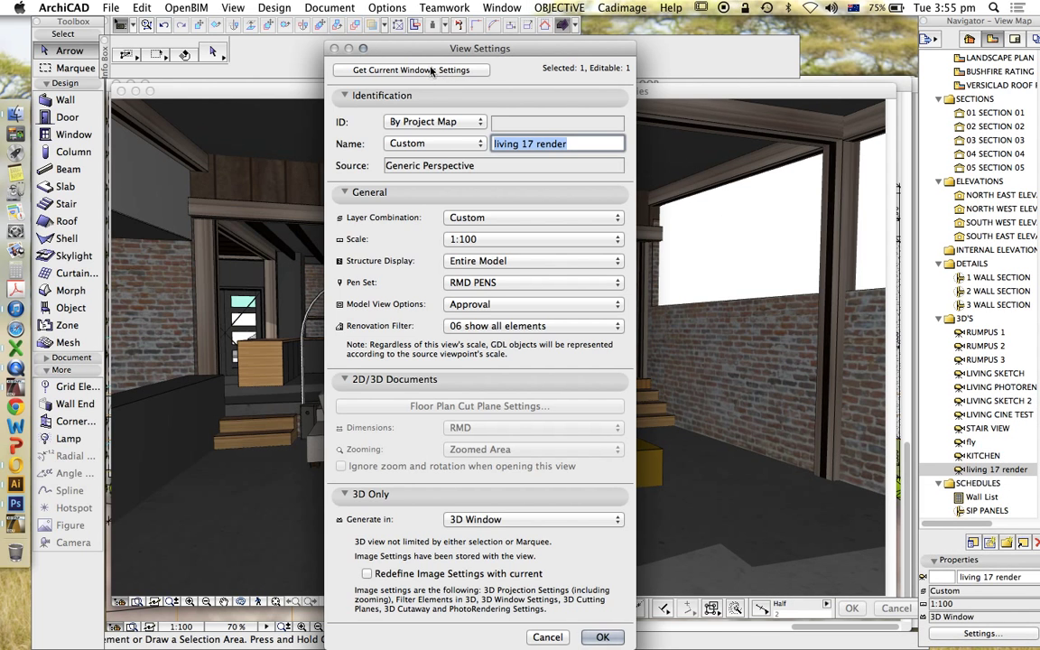
{"action": "left_click", "coordinate": [602, 638]}
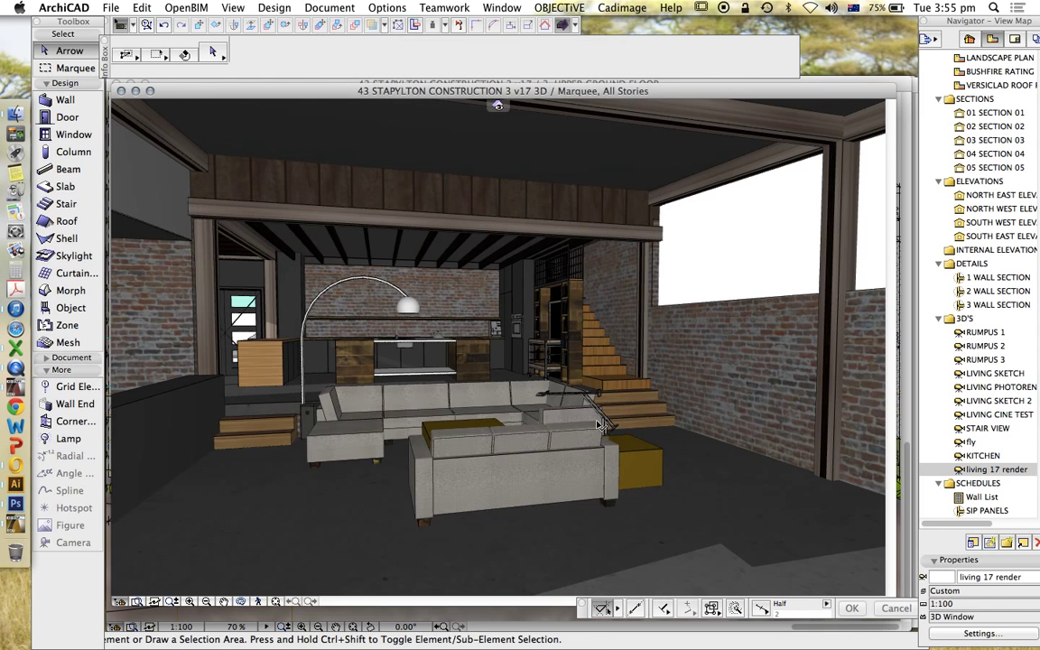
Examine the marquee-cut house model from outside, checking which walls and rooms are cut away
{"action": "scroll", "coordinate": [555, 402], "scroll_direction": "down", "scroll_amount": 5}
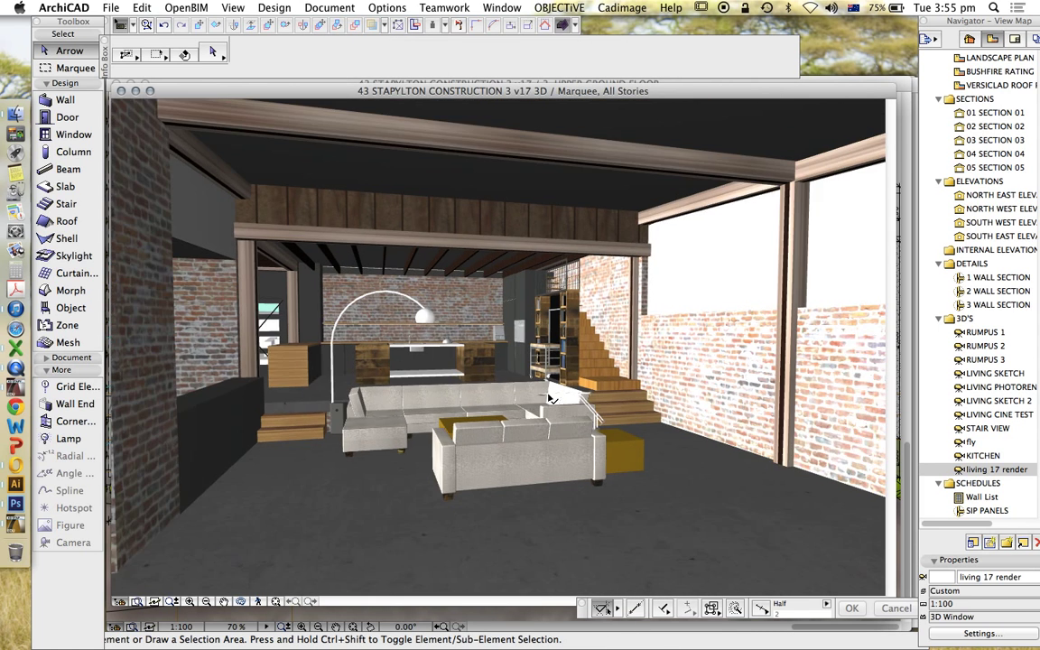
{"action": "scroll", "coordinate": [559, 343], "scroll_direction": "down", "scroll_amount": 5}
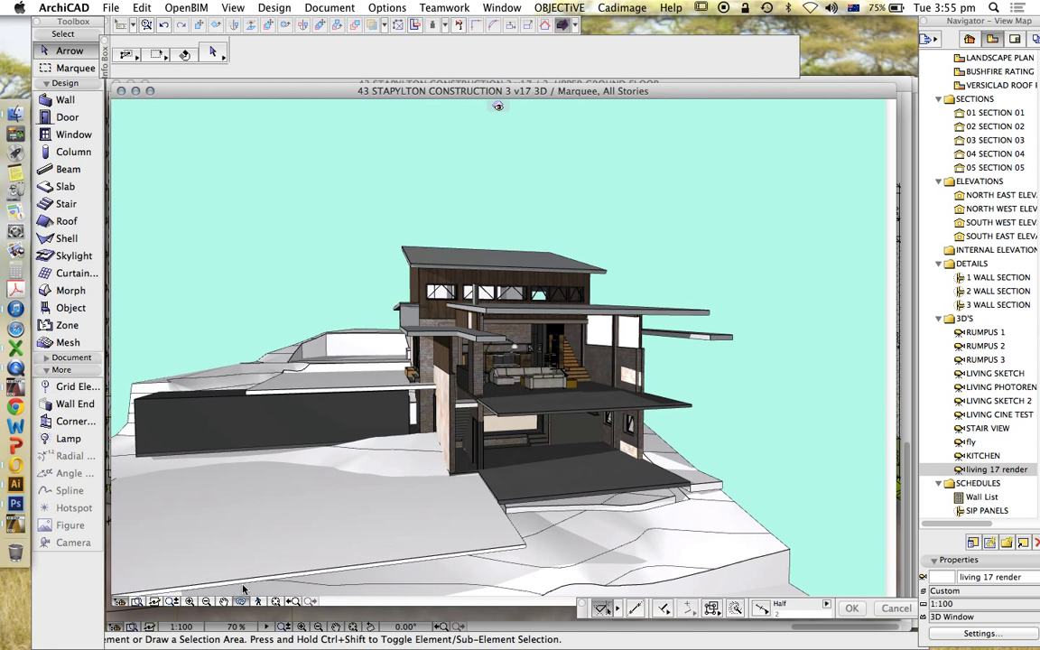
{"action": "left_click_drag", "start_coordinate": [378, 385], "coordinate": [628, 390]}
{"action": "scroll", "coordinate": [715, 401], "scroll_direction": "up", "scroll_amount": 3}
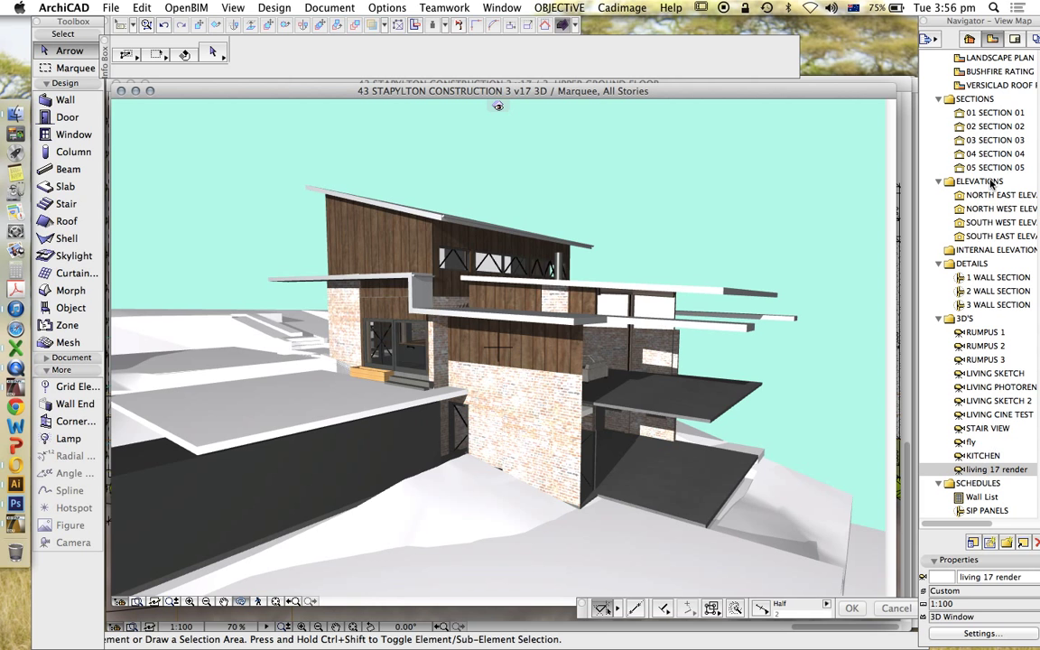
Check the marquee on the upper ground floor plan and reopen the living 17 render view
{"action": "scroll", "coordinate": [991, 183], "scroll_direction": "up", "scroll_amount": 5}
{"action": "left_click", "coordinate": [969, 39]}
{"action": "double_click", "coordinate": [976, 129]}
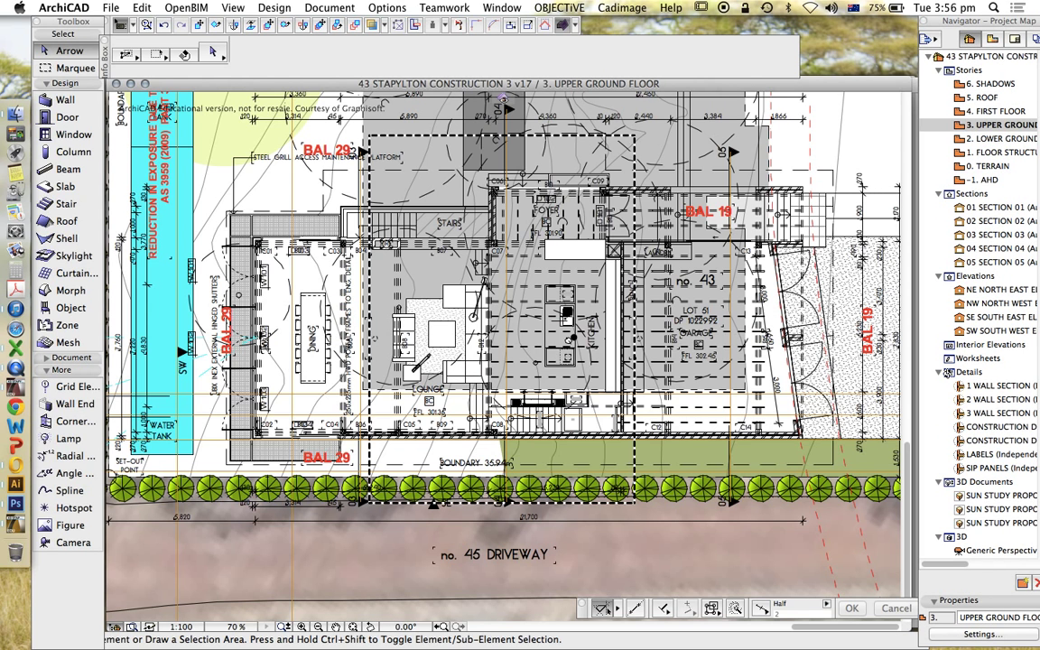
{"action": "scroll", "coordinate": [992, 76], "scroll_direction": "down", "scroll_amount": 10}
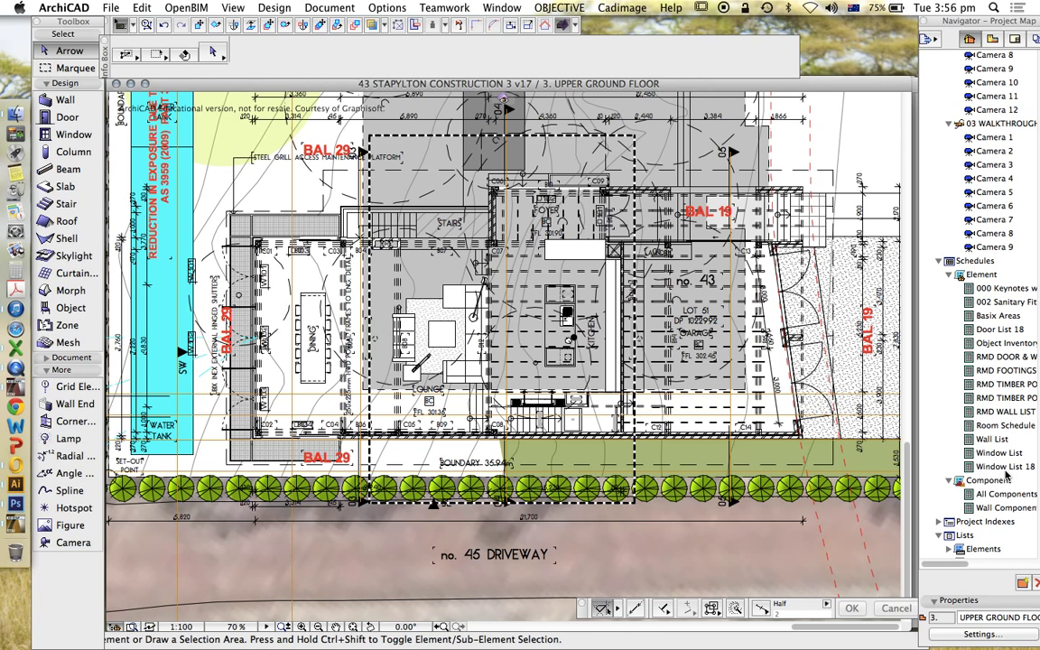
{"action": "left_click", "coordinate": [991, 39]}
{"action": "scroll", "coordinate": [981, 361], "scroll_direction": "down", "scroll_amount": 10}
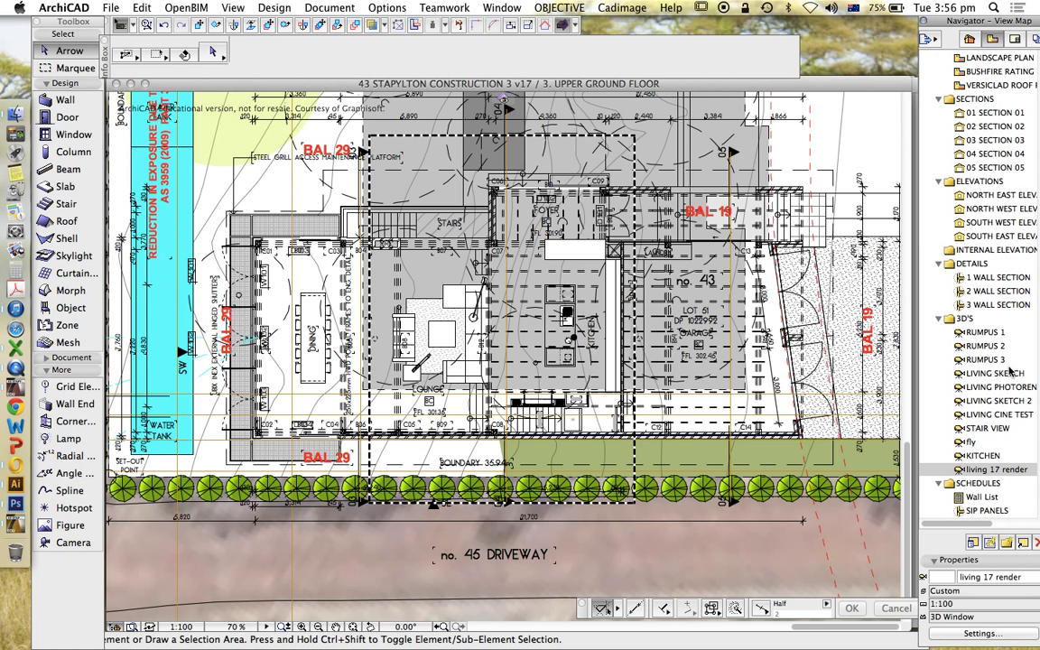
{"action": "double_click", "coordinate": [981, 470]}
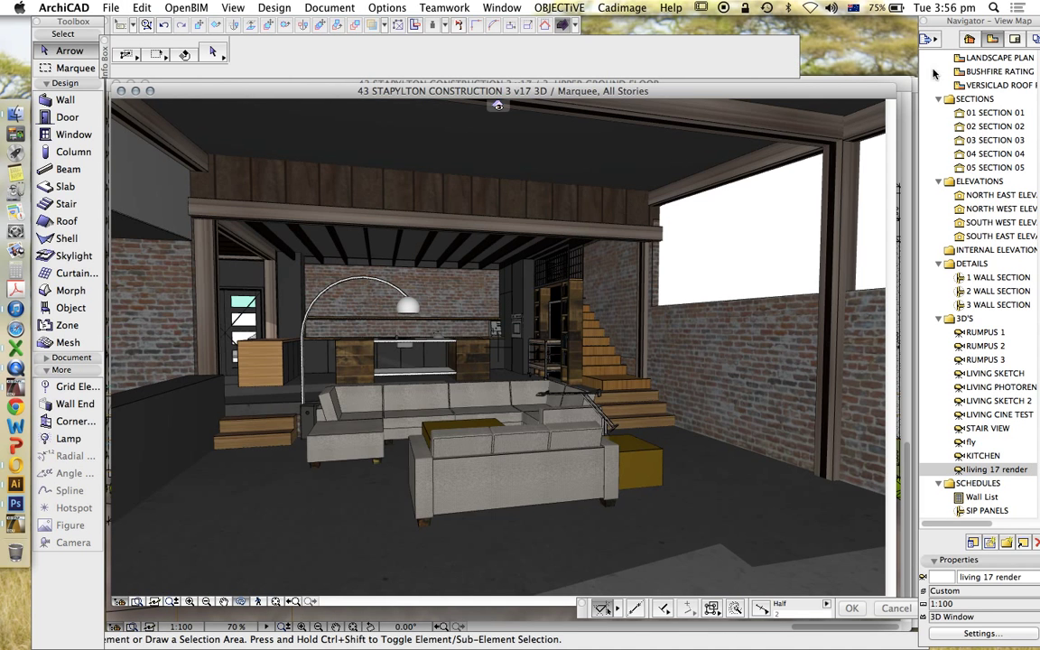
Return to the 3. Upper Ground Floor plan and remove the marquee around the lounge and kitchen
{"action": "left_click", "coordinate": [969, 39]}
{"action": "scroll", "coordinate": [993, 92], "scroll_direction": "up", "scroll_amount": 6}
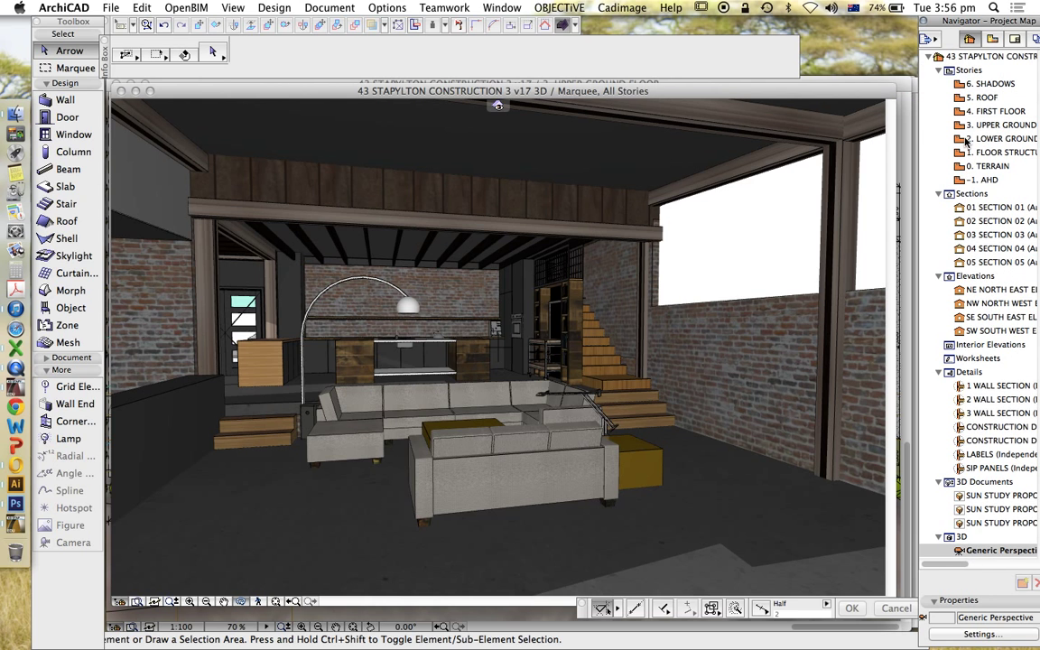
{"action": "double_click", "coordinate": [993, 125]}
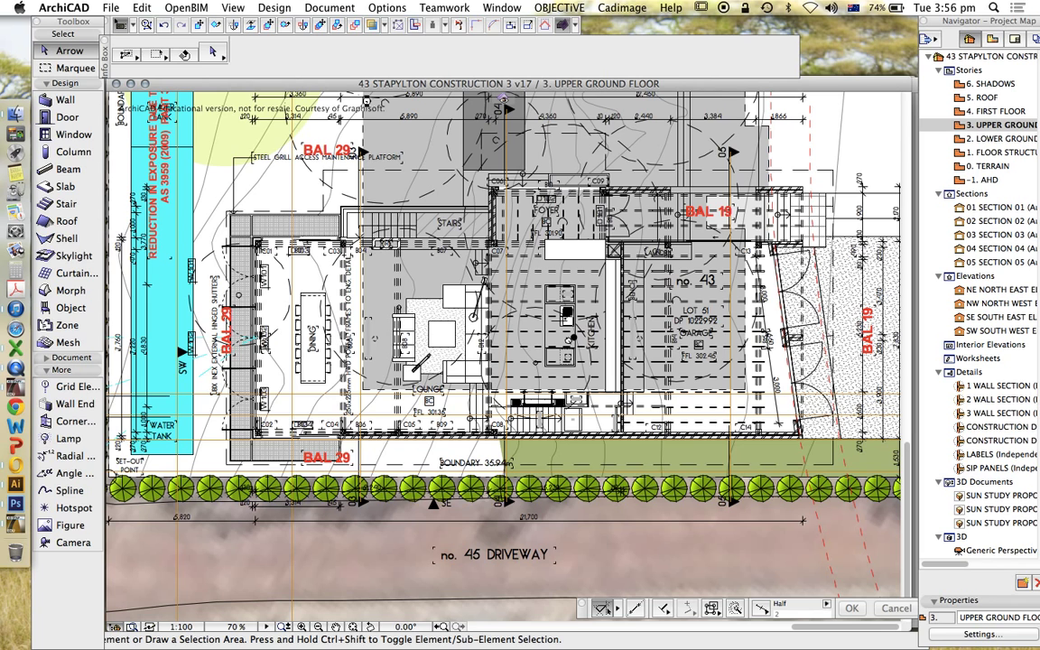
{"action": "left_click", "coordinate": [60, 68]}
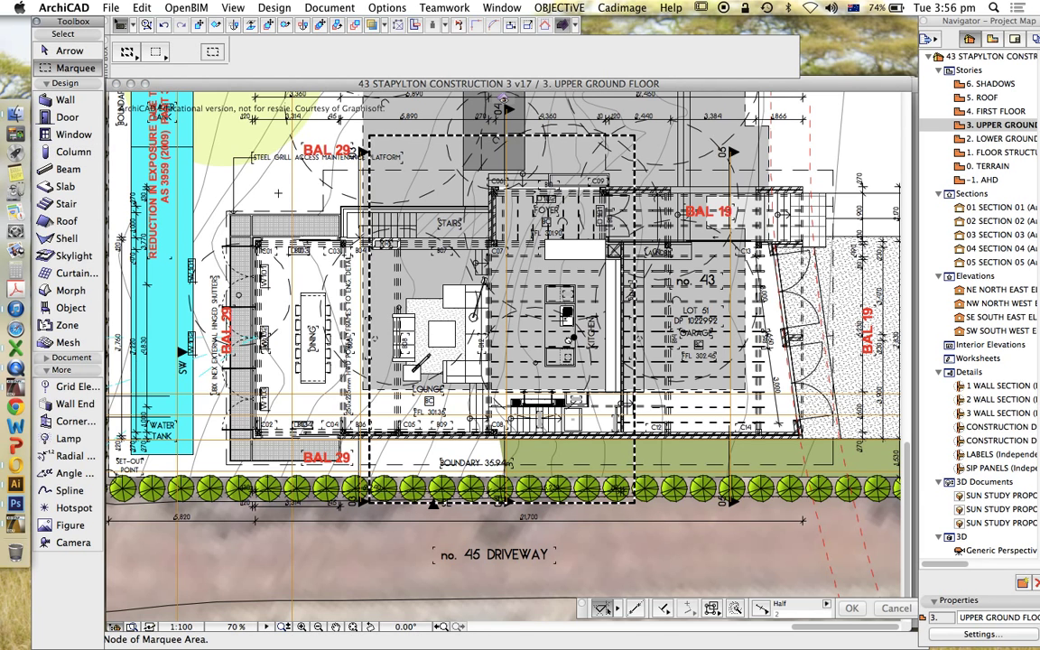
{"action": "left_click", "coordinate": [274, 193]}
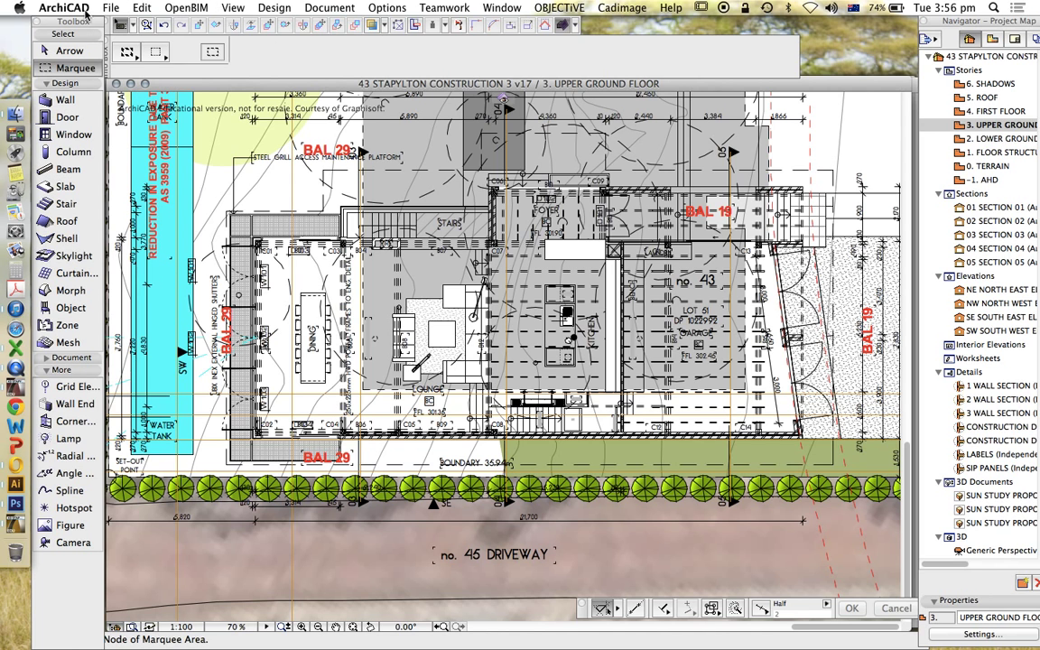
Display the 3D cutting planes on the upper ground floor plan
{"action": "mouse_move", "coordinate": [166, 87]}
{"action": "left_mouse_down"}
{"action": "mouse_move", "coordinate": [174, 85]}
{"action": "mouse_move", "coordinate": [166, 86]}
{"action": "left_mouse_up"}
{"action": "left_click", "coordinate": [235, 9]}
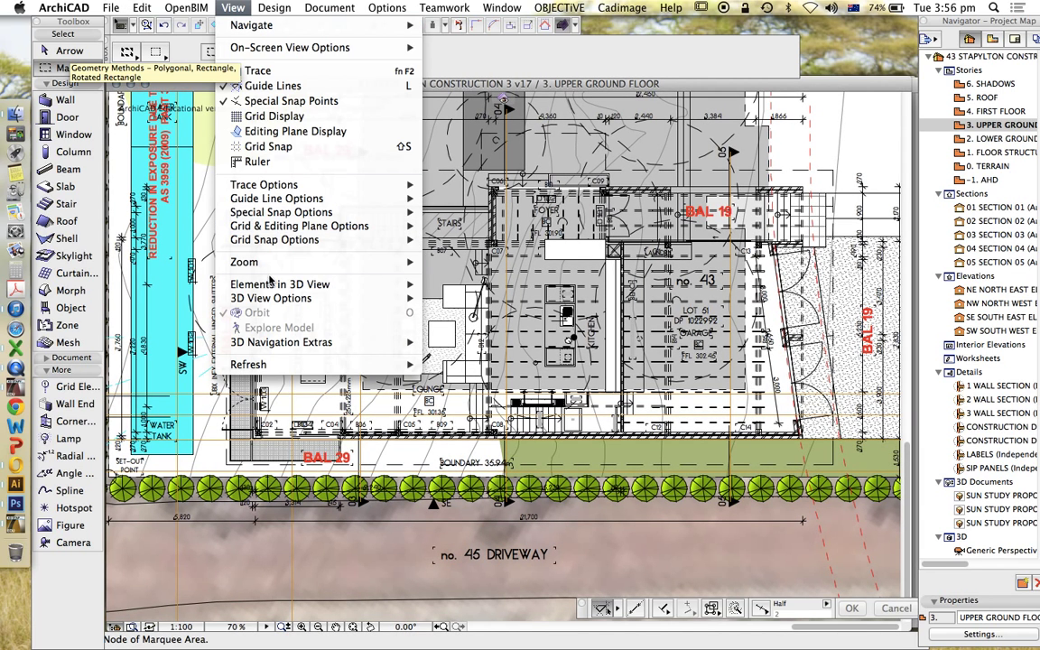
{"action": "mouse_move", "coordinate": [289, 301]}
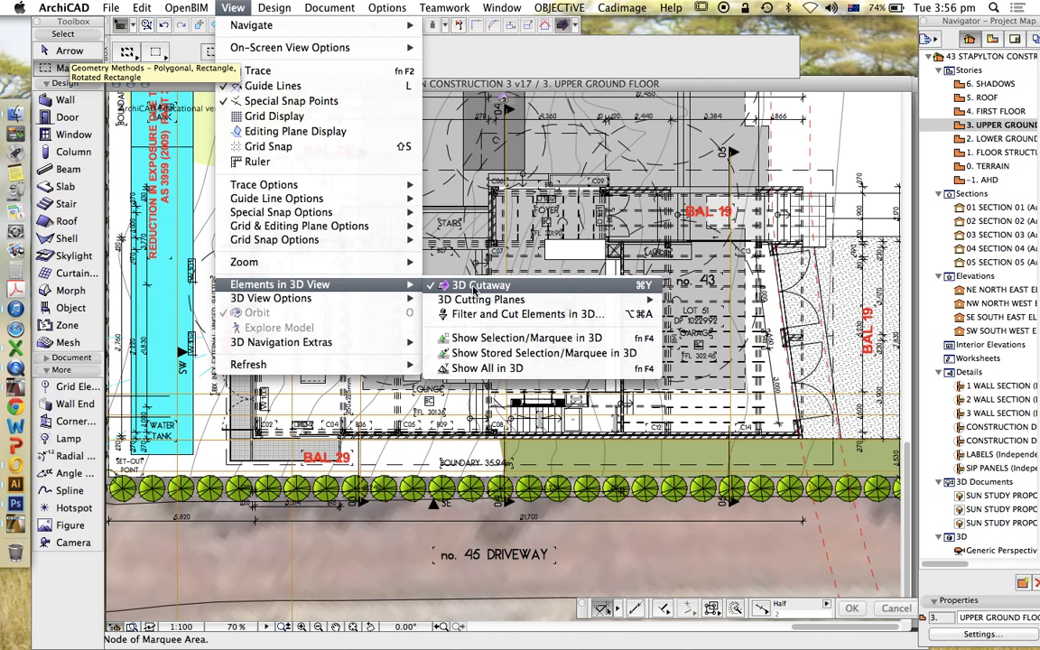
{"action": "mouse_move", "coordinate": [479, 303]}
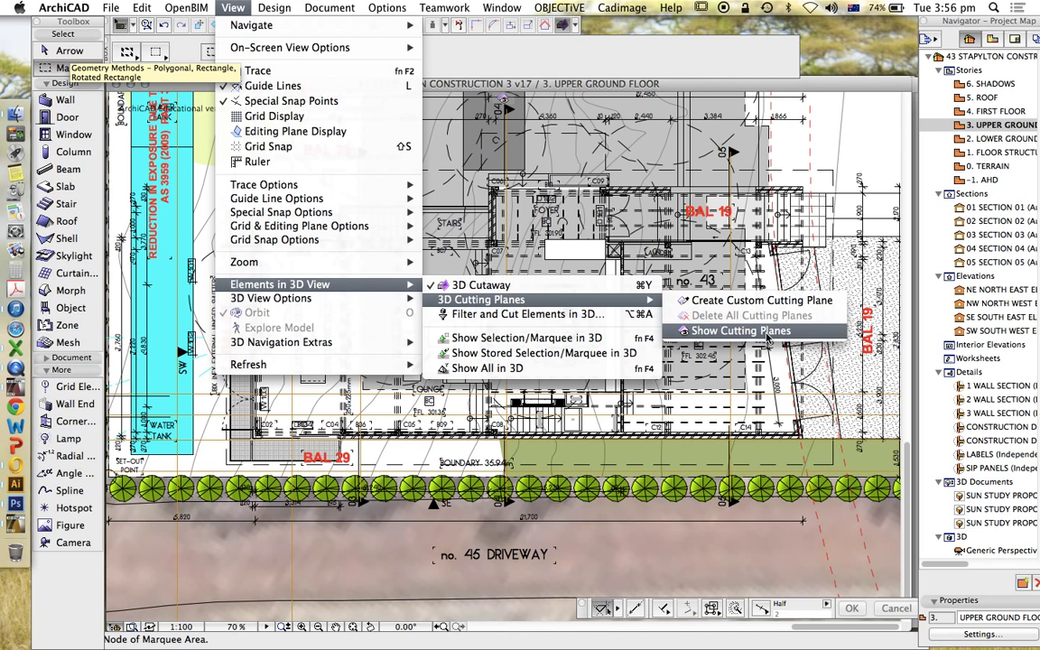
{"action": "left_click", "coordinate": [723, 332]}
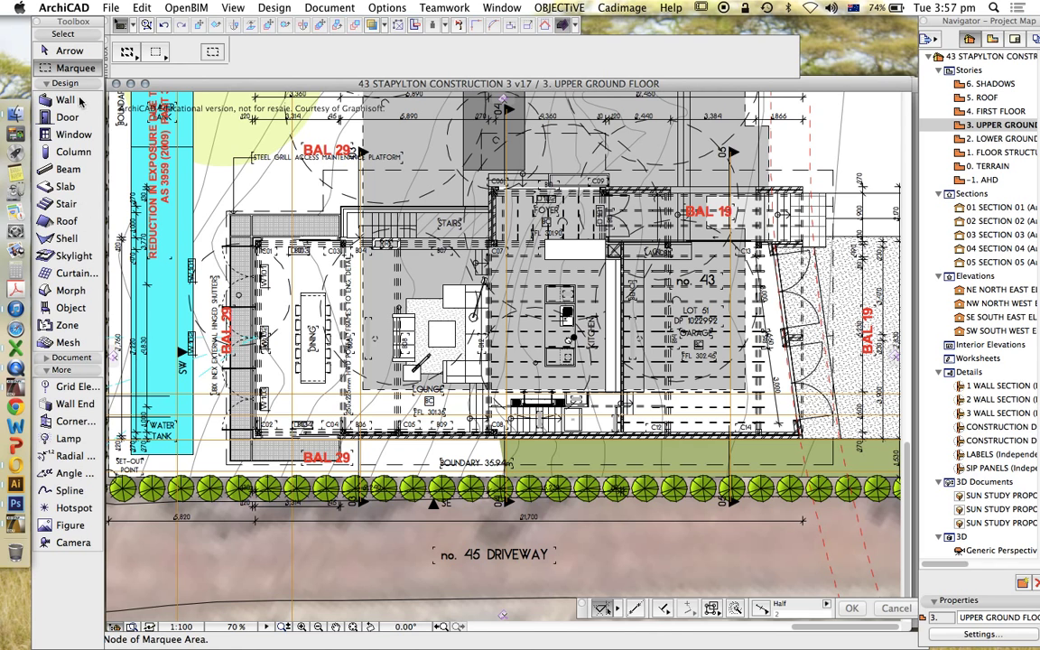
Move the four cutting planes inward: between dining and lounge, above the foyer, through the garage, and just below the lower exterior wall
{"action": "left_click", "coordinate": [68, 52]}
{"action": "left_click_drag", "start_coordinate": [115, 358], "coordinate": [330, 343]}
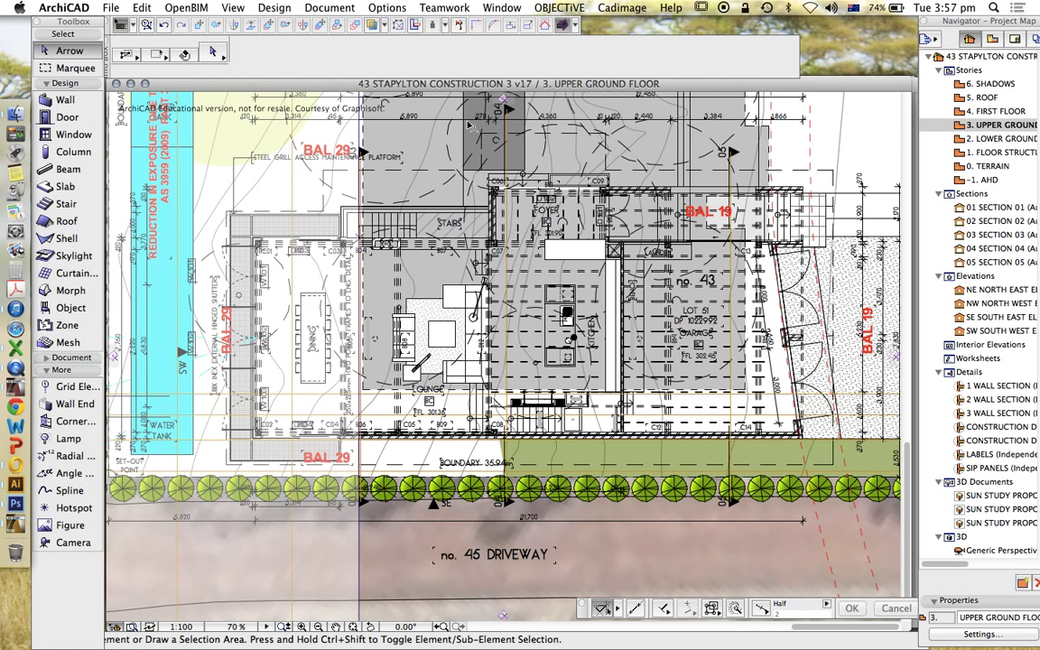
{"action": "left_click_drag", "start_coordinate": [456, 92], "coordinate": [507, 163]}
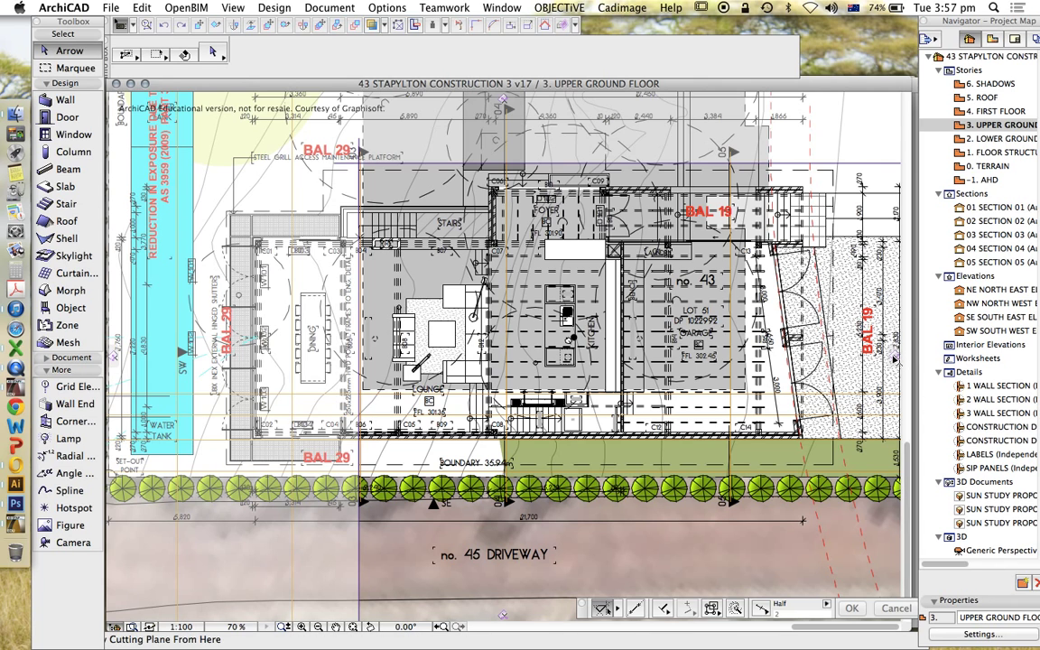
{"action": "left_click_drag", "start_coordinate": [894, 359], "coordinate": [679, 326]}
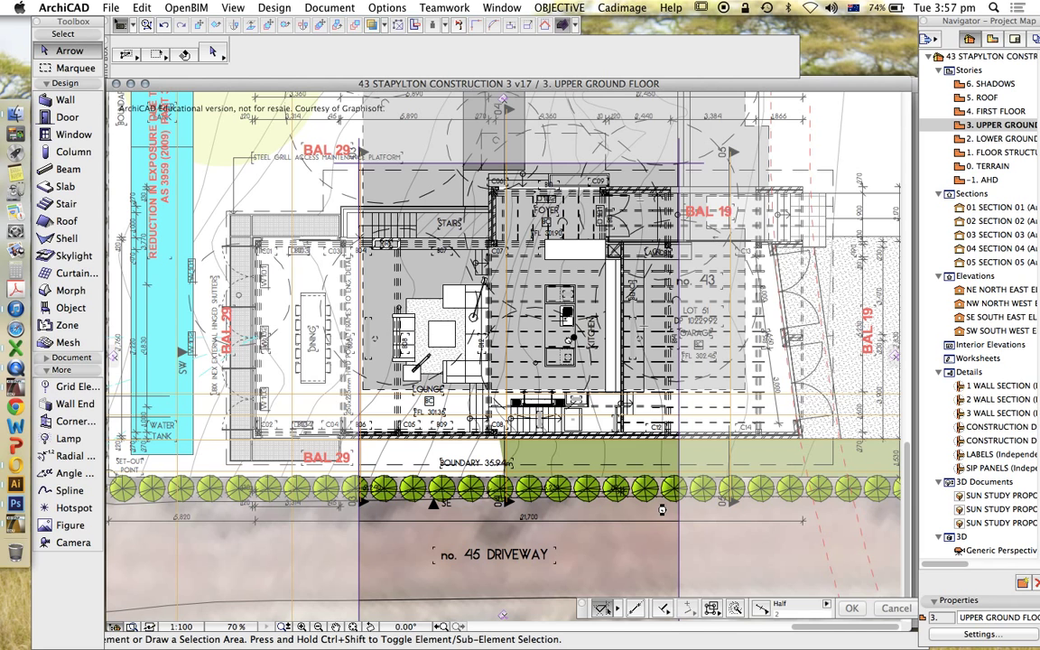
{"action": "left_click_drag", "start_coordinate": [503, 616], "coordinate": [465, 411]}
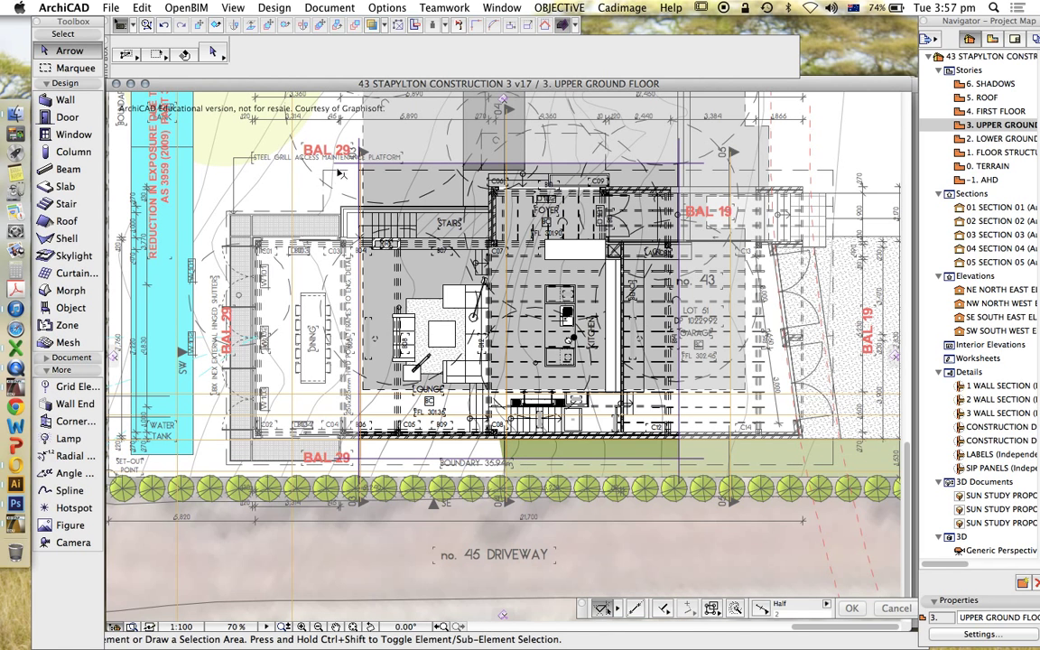
Show all elements of the cut model in 3D and close the Report window
{"action": "left_click", "coordinate": [605, 466]}
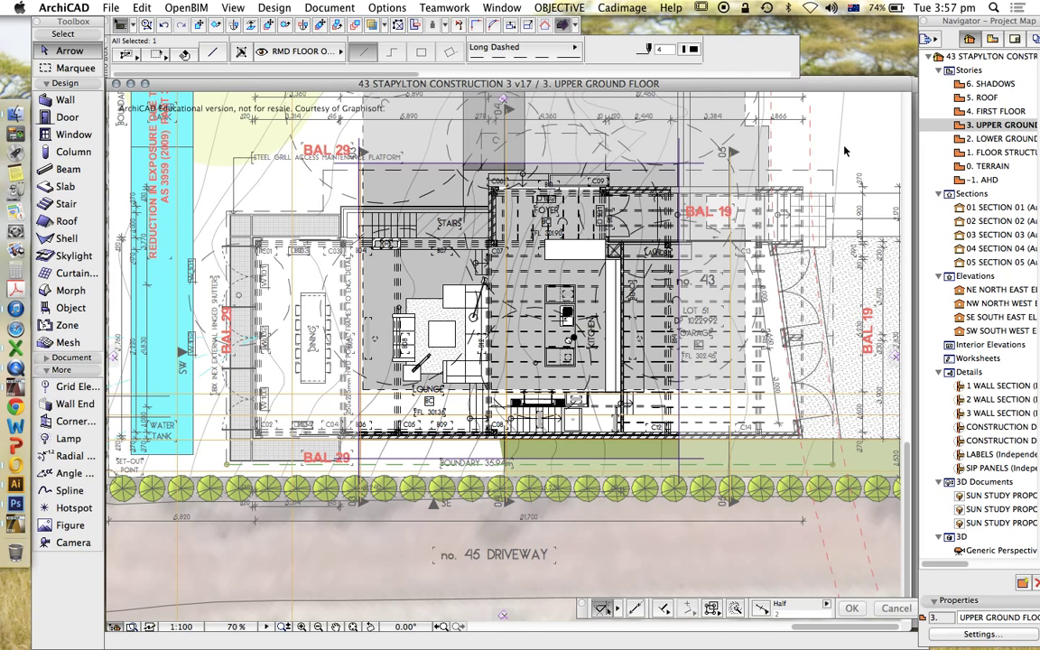
{"action": "right_click", "coordinate": [425, 187]}
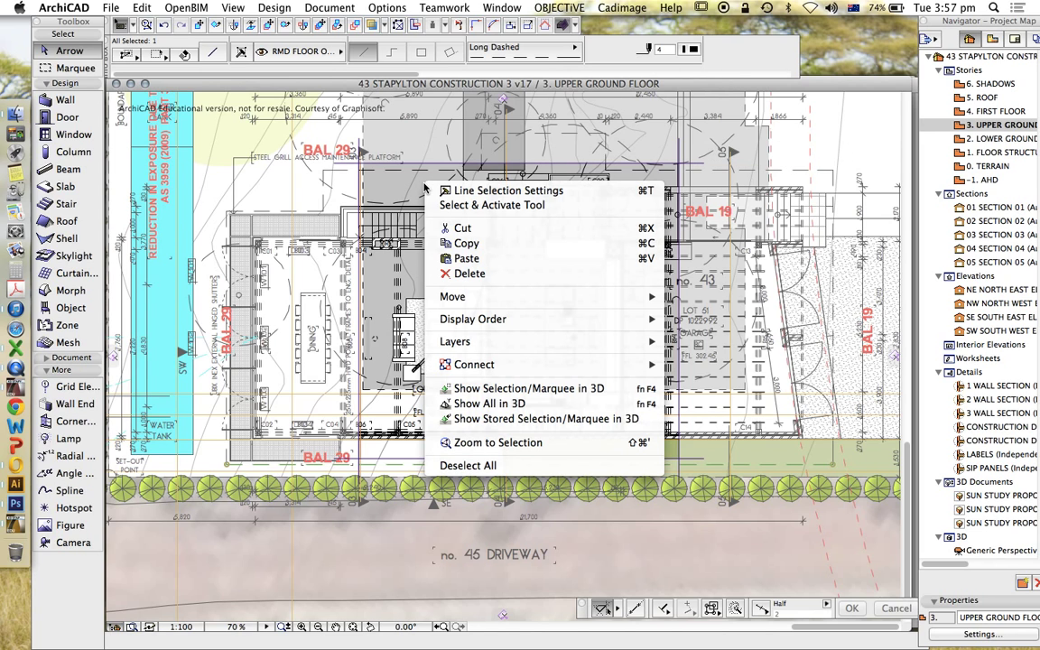
{"action": "left_click", "coordinate": [496, 405]}
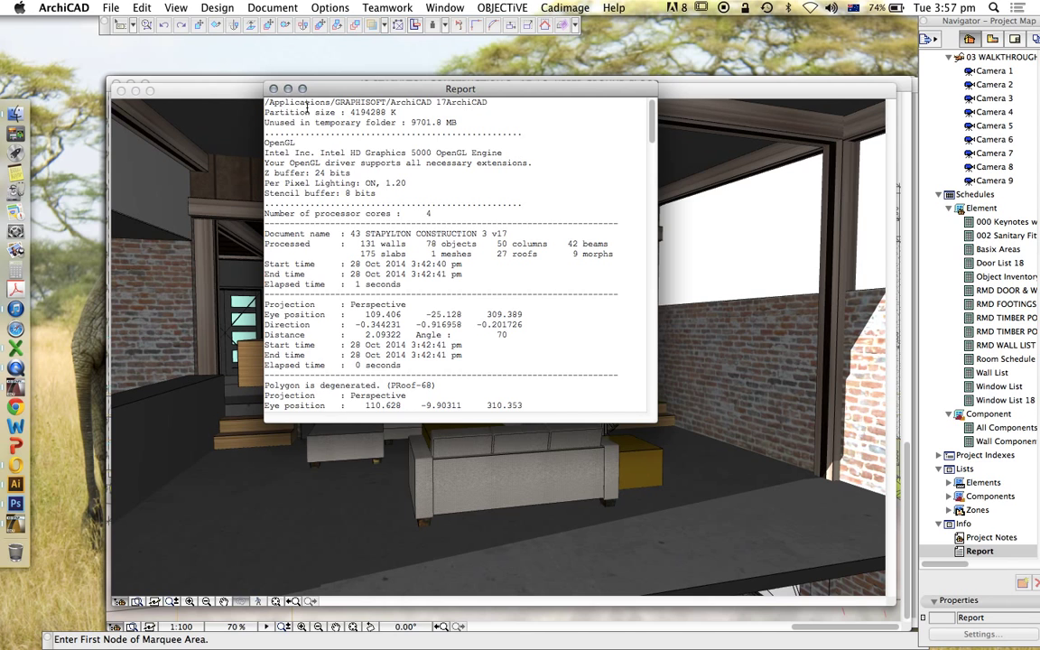
{"action": "left_click", "coordinate": [273, 88]}
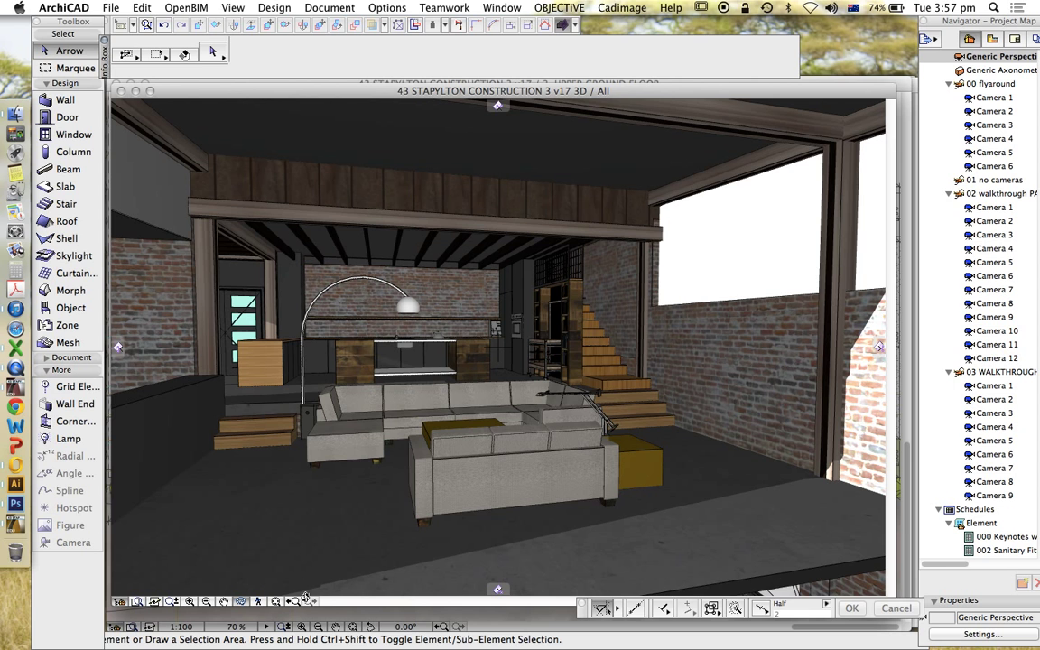
Adjust the living room camera slightly in 3D Explore mode, keeping the sofas, kitchen and staircase in frame
{"action": "left_click", "coordinate": [259, 601]}
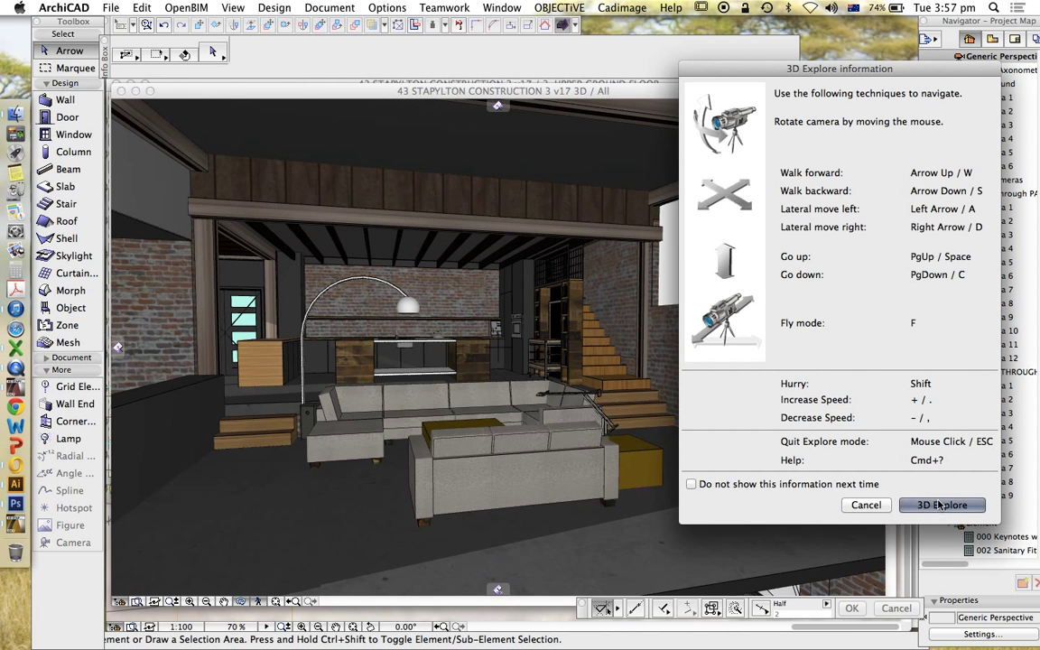
{"action": "left_click", "coordinate": [939, 505]}
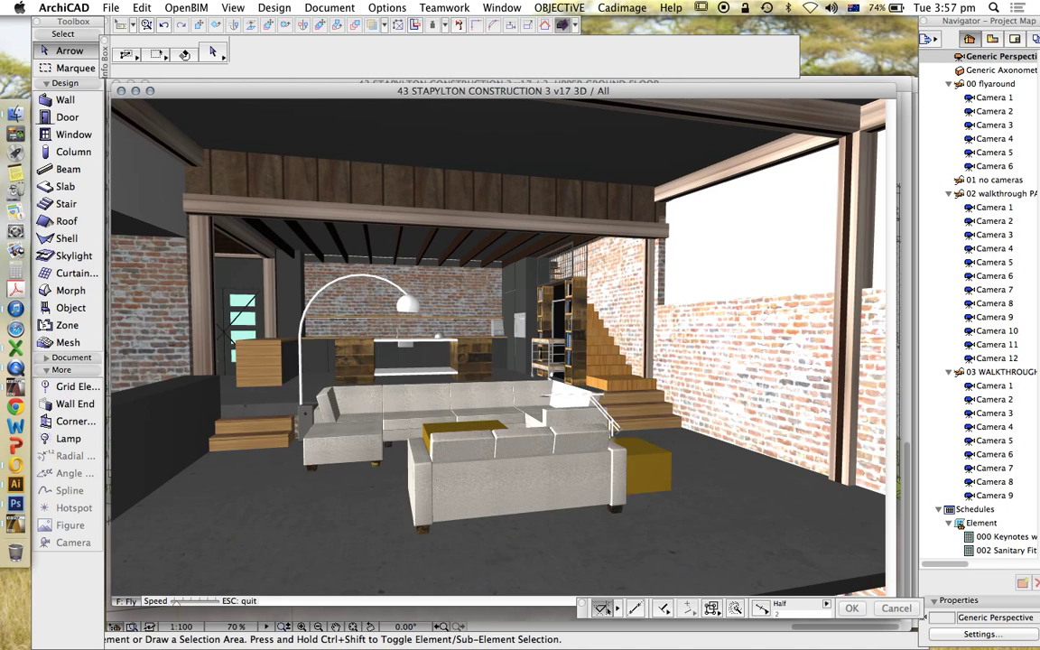
{"action": "key", "text": "Right"}
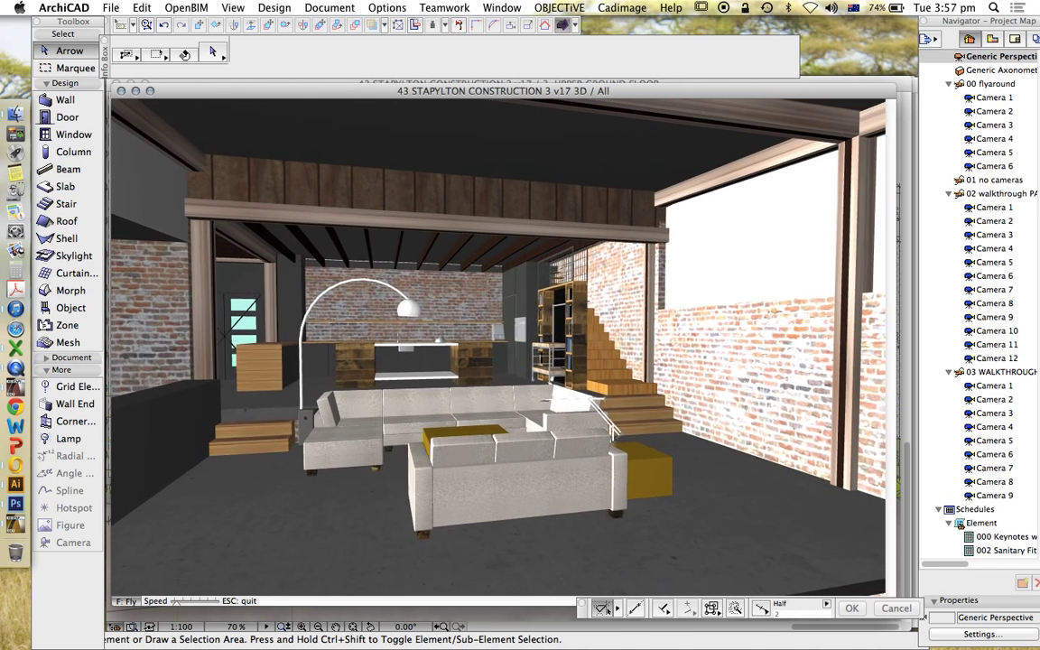
{"action": "key", "text": "Up"}
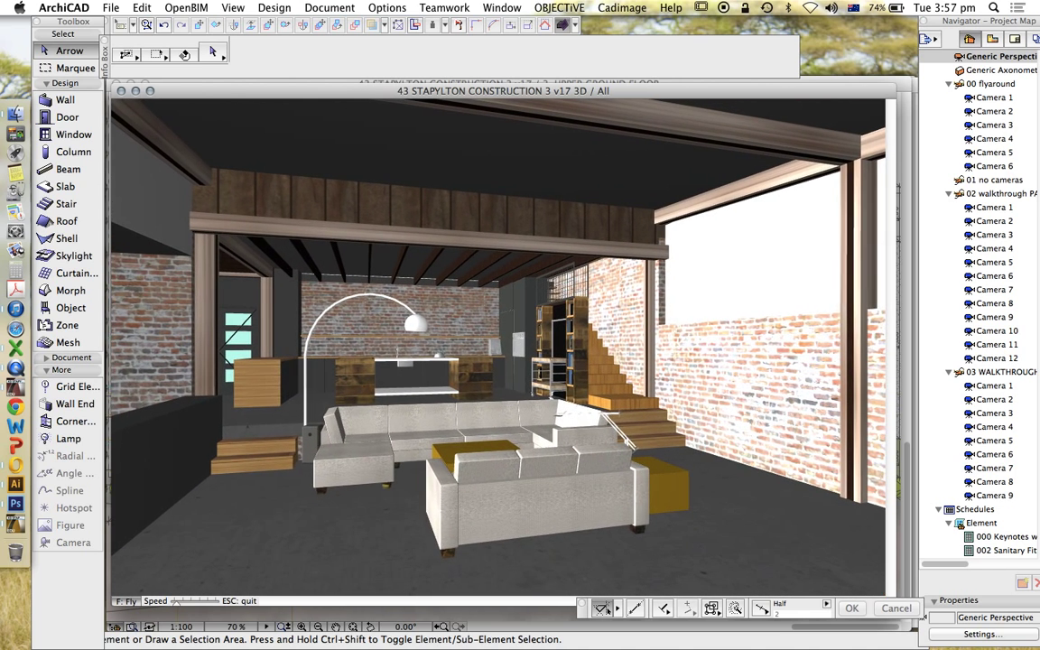
{"action": "key", "text": "Right"}
{"action": "key", "text": "Escape"}
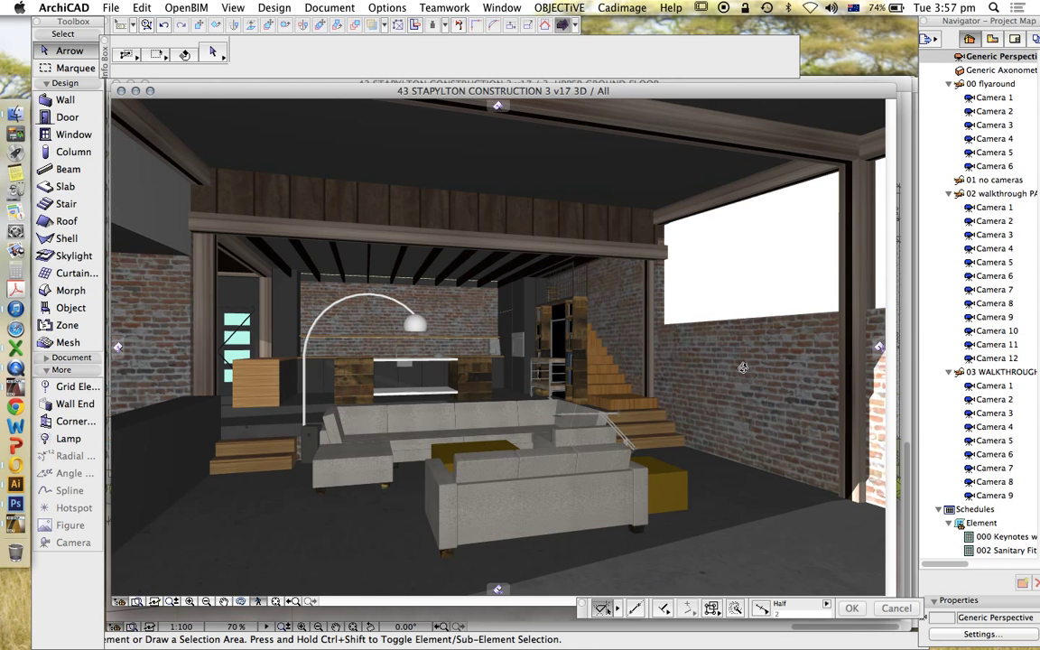
Update the living 17 render view with the current window's settings, redefining its image settings with the current ones
{"action": "left_click", "coordinate": [991, 38]}
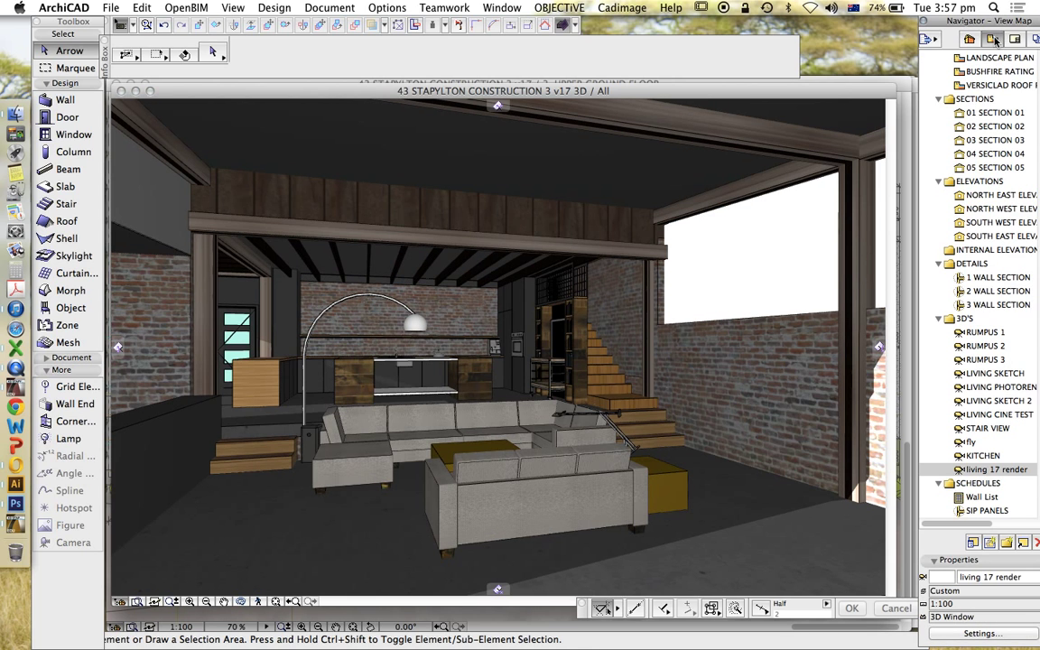
{"action": "right_click", "coordinate": [975, 472]}
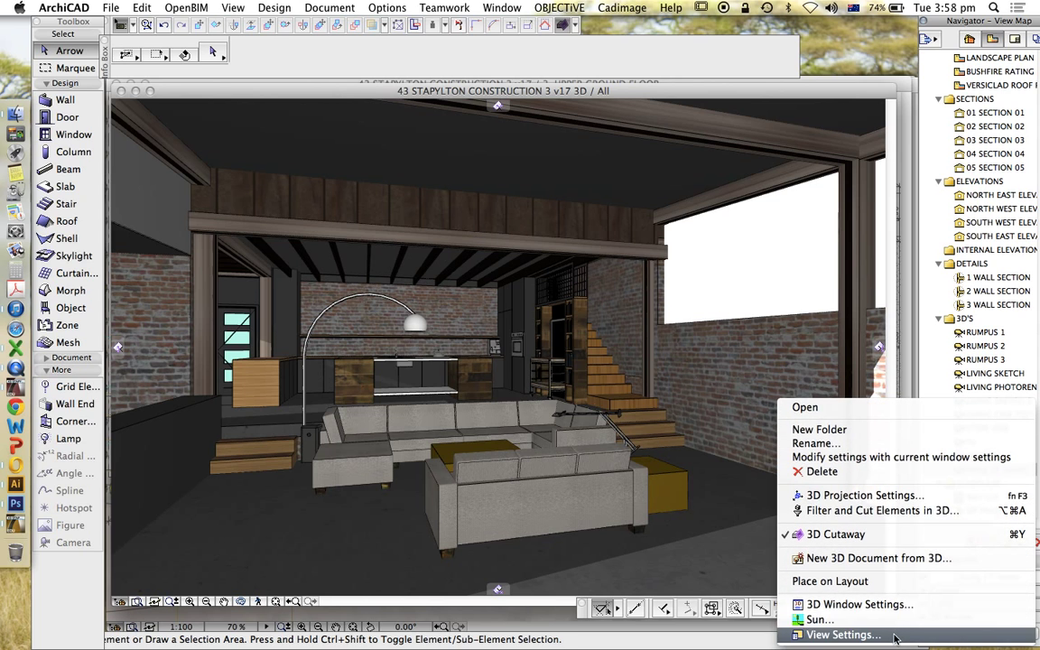
{"action": "left_click", "coordinate": [825, 631]}
{"action": "left_click", "coordinate": [368, 69]}
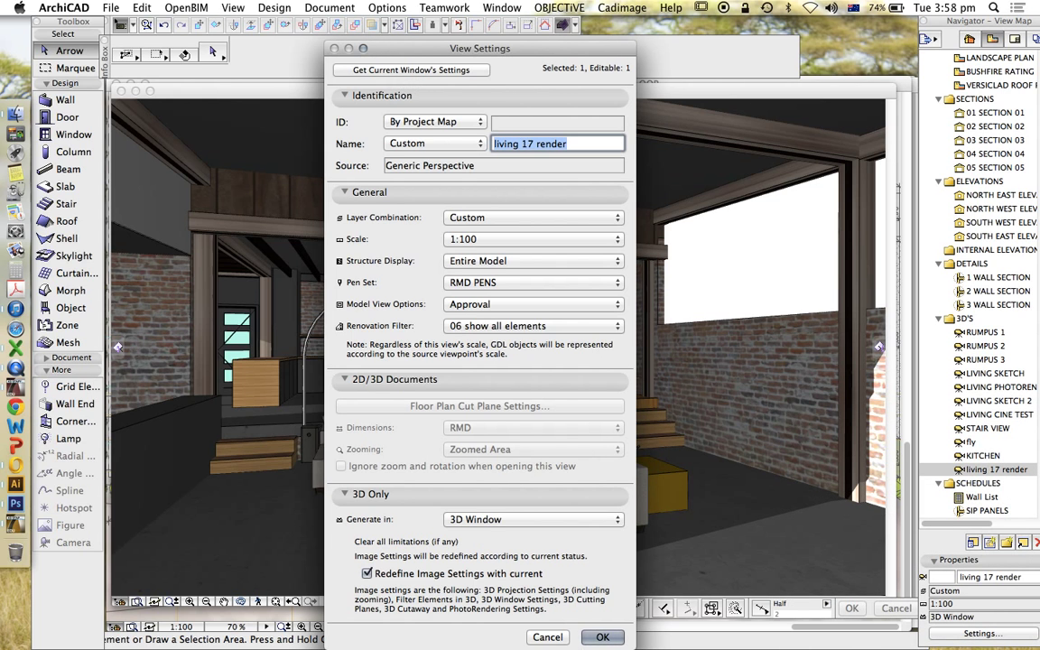
{"action": "left_click", "coordinate": [603, 637]}
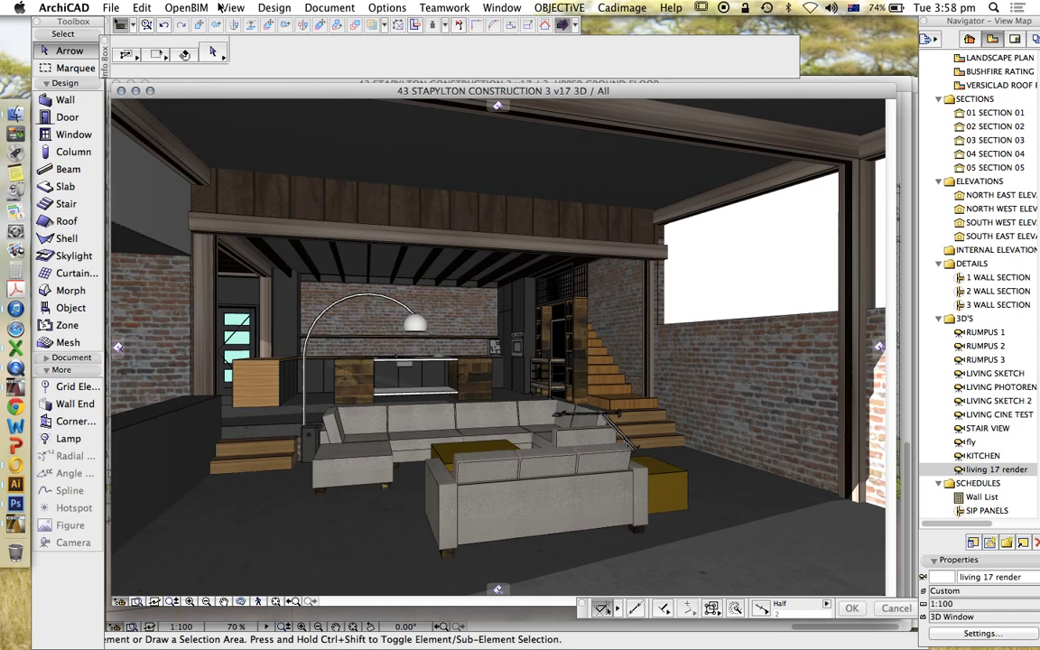
Set the sun azimuth to 187.00° in the 3D projection's perspective settings, leaving no element selected
{"action": "left_click", "coordinate": [227, 8]}
{"action": "mouse_move", "coordinate": [289, 298]}
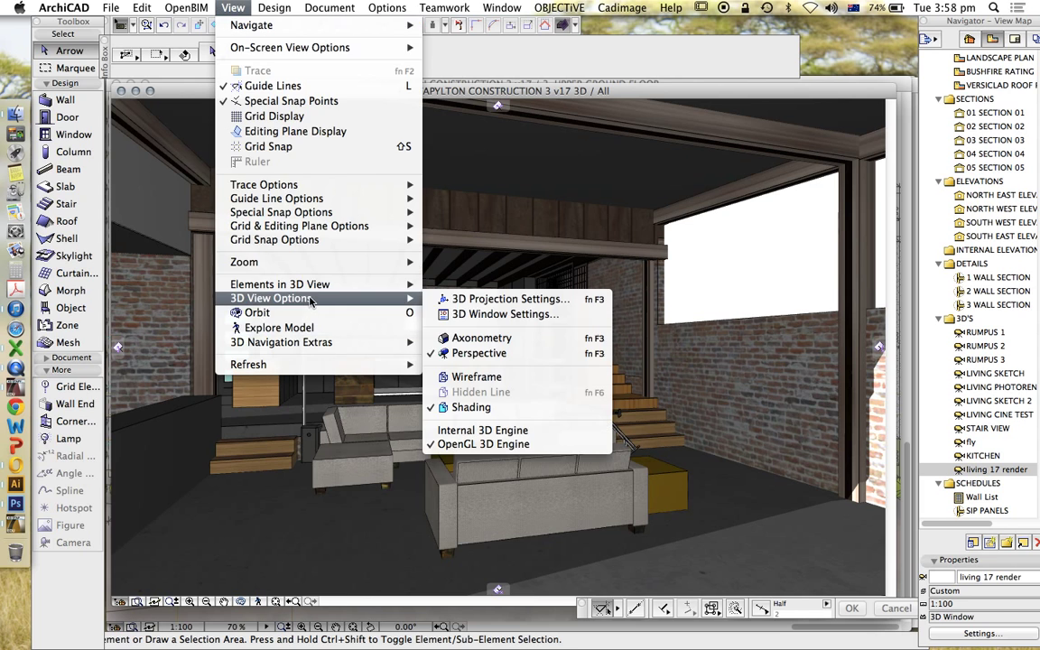
{"action": "left_click", "coordinate": [478, 300]}
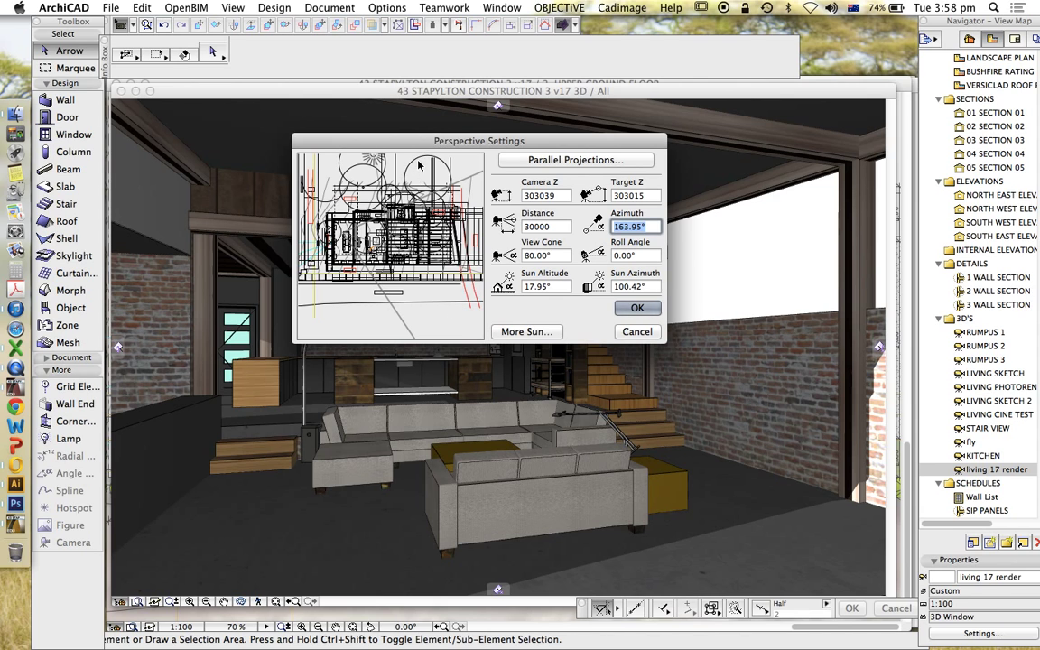
{"action": "mouse_move", "coordinate": [419, 165]}
{"action": "left_mouse_down"}
{"action": "mouse_move", "coordinate": [334, 143]}
{"action": "mouse_move", "coordinate": [298, 169]}
{"action": "mouse_move", "coordinate": [278, 217]}
{"action": "mouse_move", "coordinate": [275, 191]}
{"action": "mouse_move", "coordinate": [275, 237]}
{"action": "left_mouse_up"}
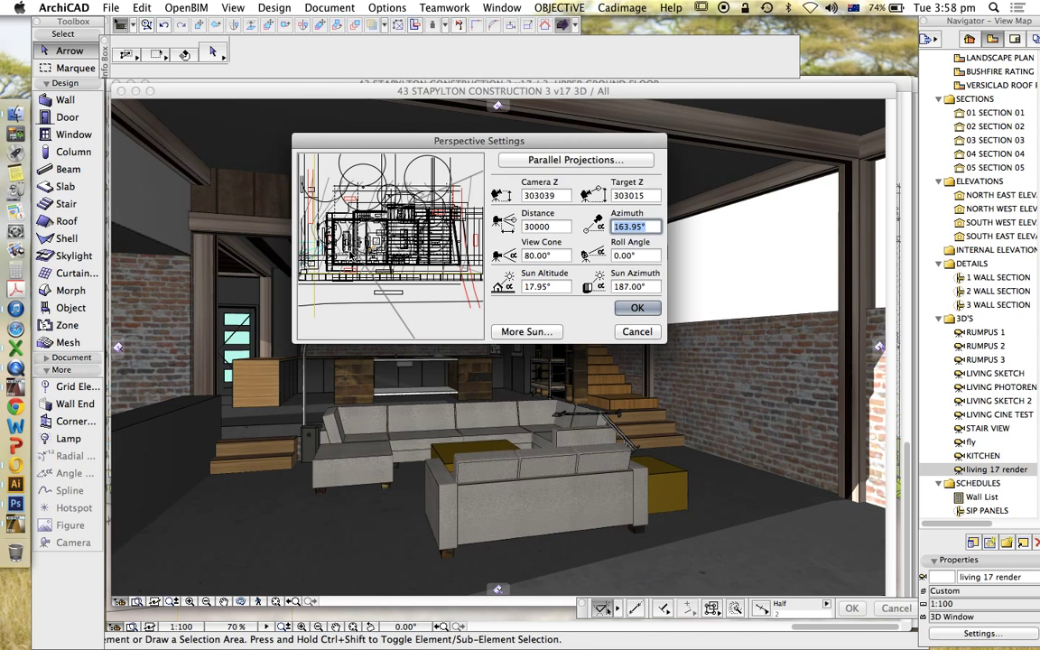
{"action": "left_click", "coordinate": [638, 308]}
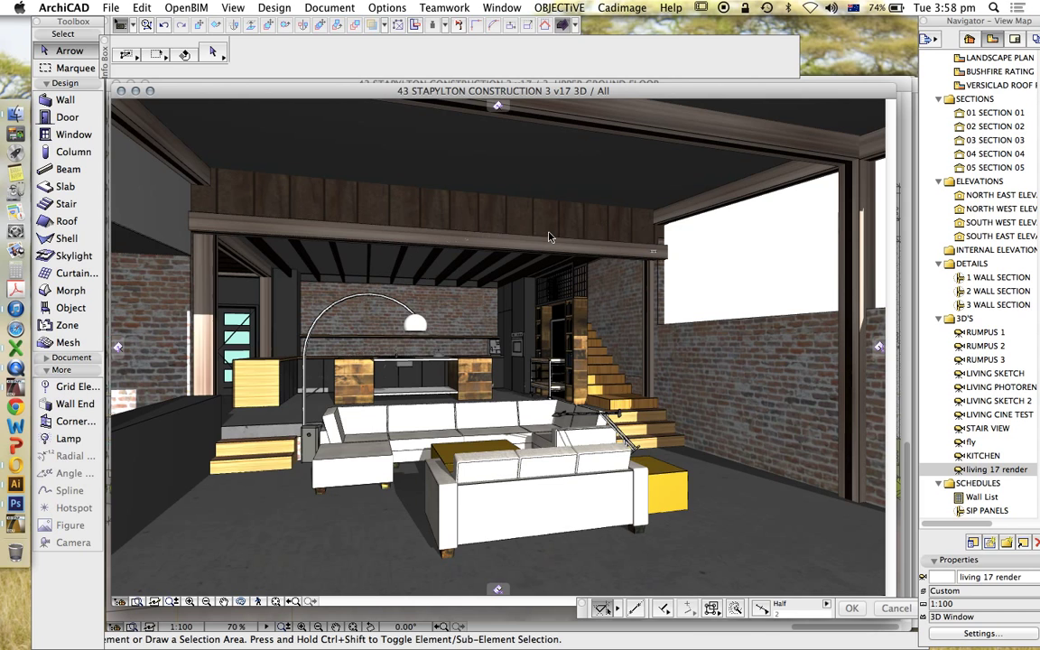
{"action": "left_click", "coordinate": [456, 165]}
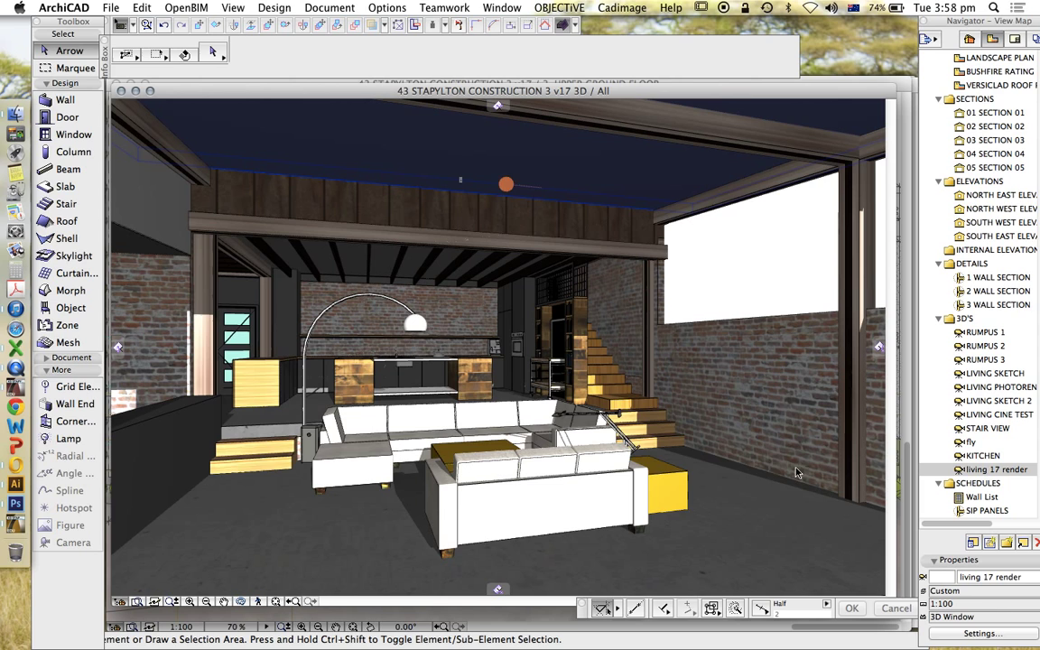
{"action": "key", "text": "Escape"}
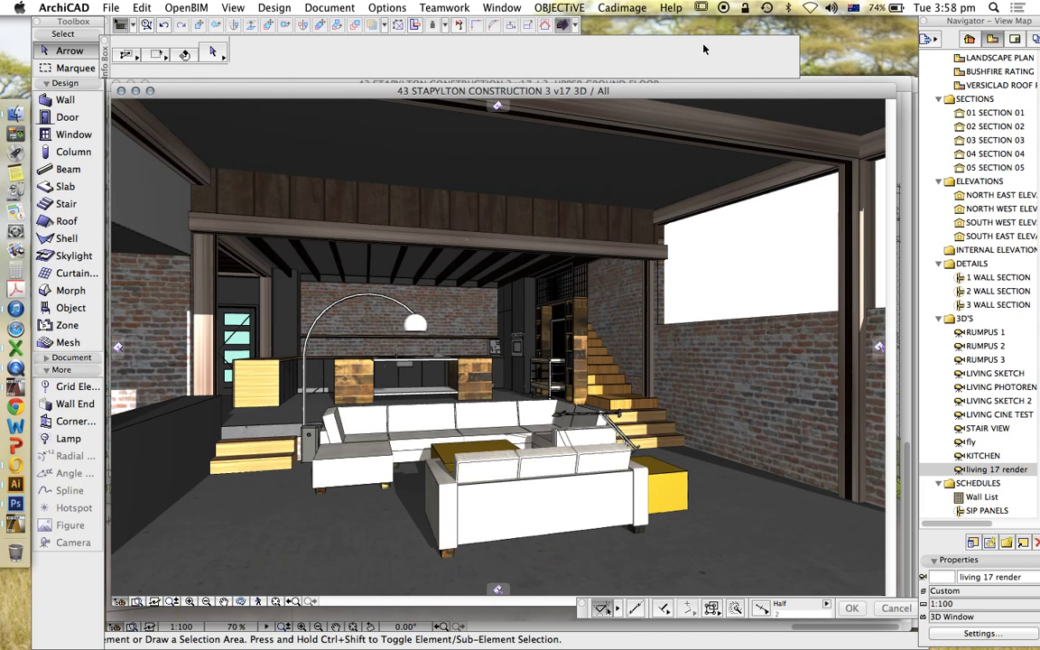
Store the changed sun position in the living 17 render view using the current window's settings
{"action": "right_click", "coordinate": [998, 471]}
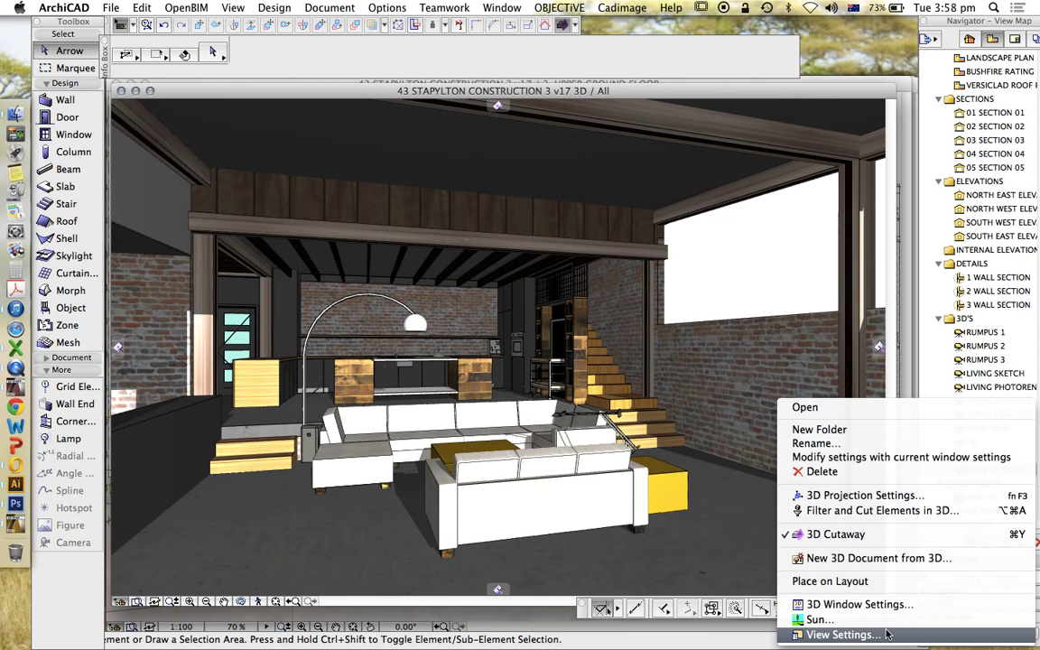
{"action": "left_click", "coordinate": [879, 639]}
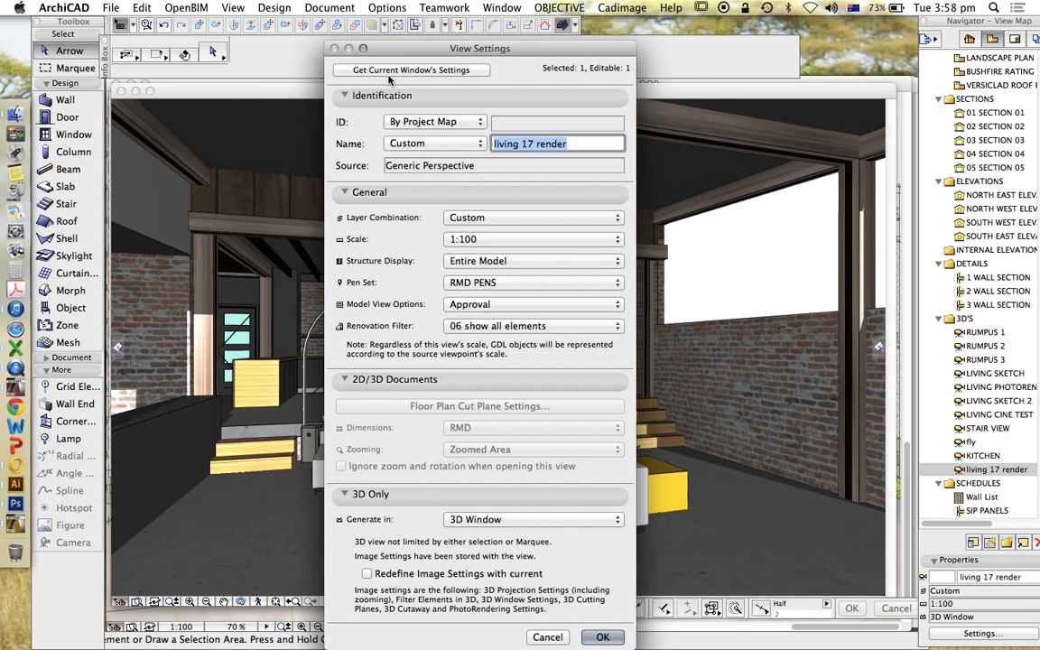
{"action": "left_click", "coordinate": [600, 637]}
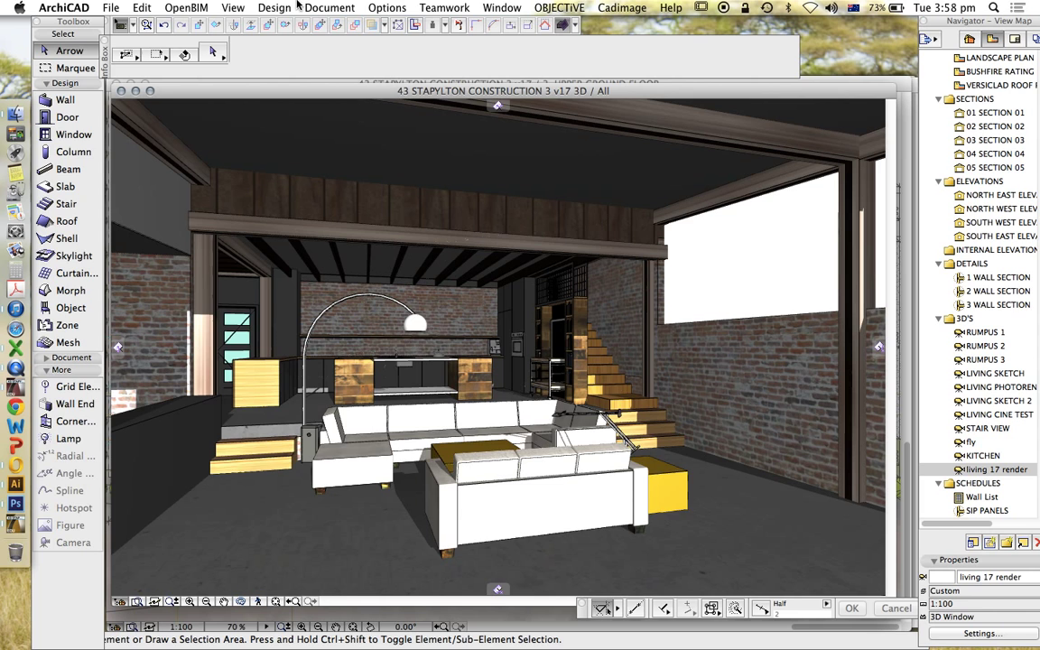
Switch on Lamps as a light source in the LightWorks PhotoRendering settings
{"action": "left_click", "coordinate": [327, 7]}
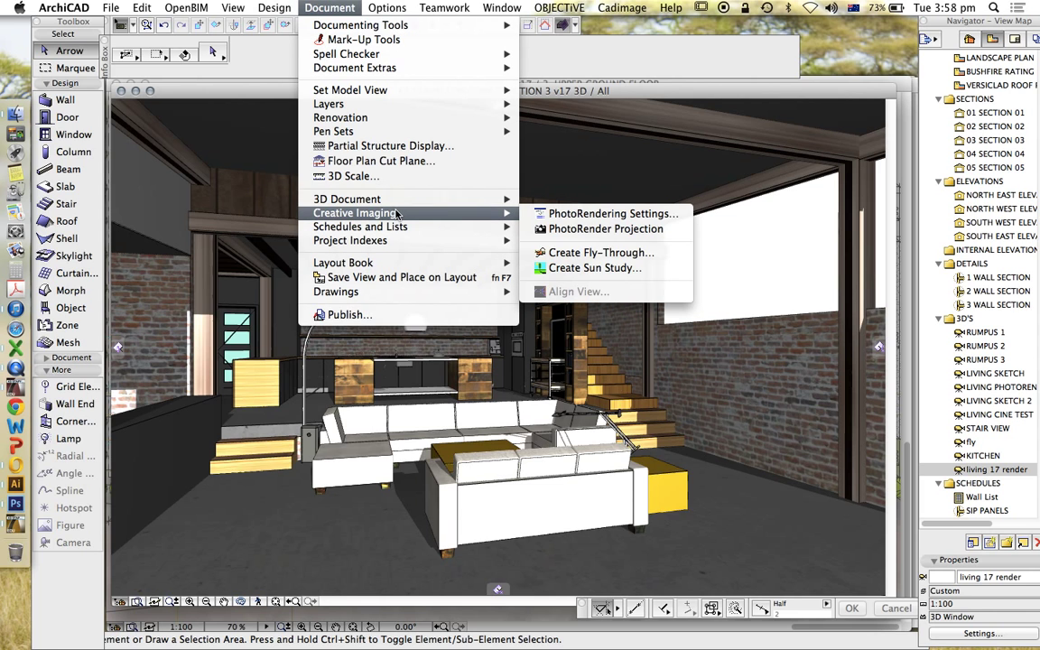
{"action": "left_click", "coordinate": [560, 211]}
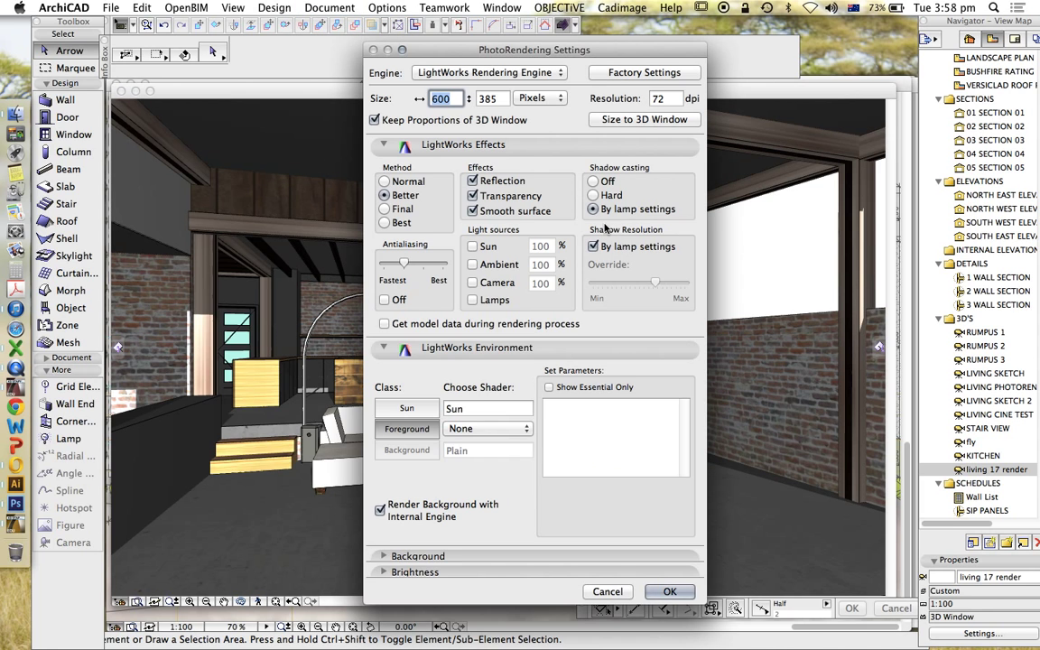
{"action": "left_click", "coordinate": [473, 301]}
{"action": "left_click", "coordinate": [670, 592]}
Save the new PhotoRendering settings to the living 17 render view by redefining its image settings with the current ones
{"action": "right_click", "coordinate": [975, 470]}
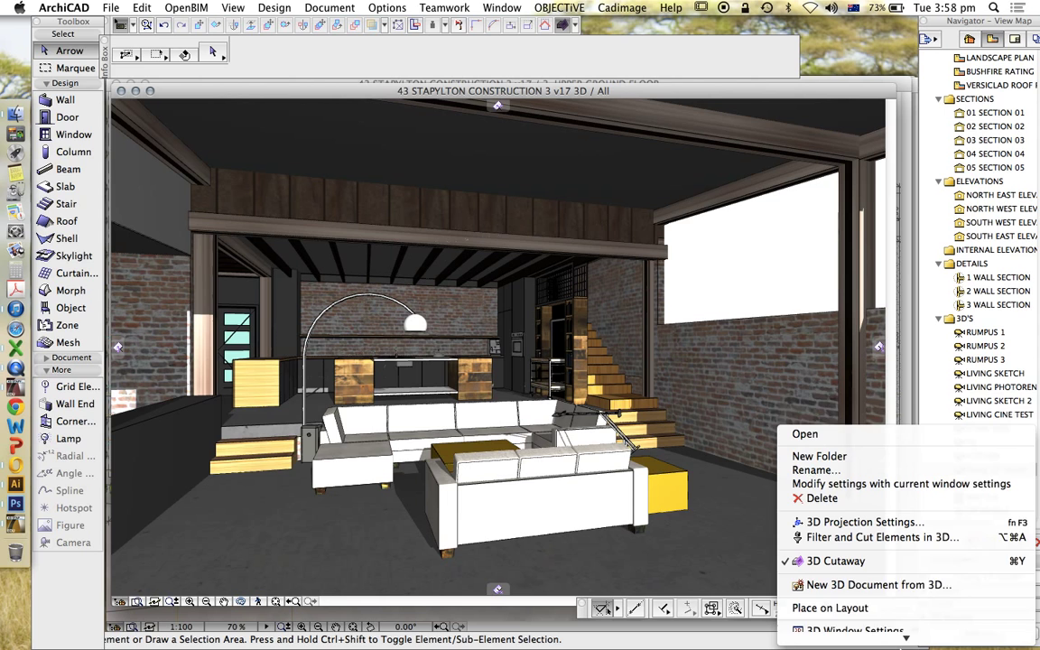
{"action": "left_click", "coordinate": [813, 629]}
{"action": "left_click", "coordinate": [367, 573]}
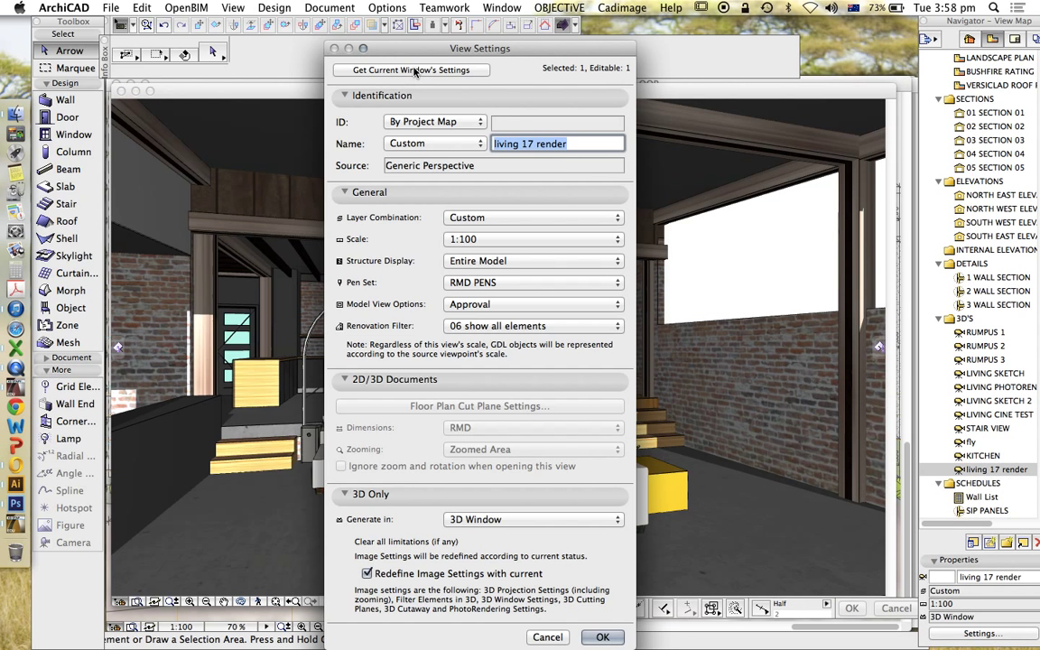
{"action": "left_click", "coordinate": [602, 637]}
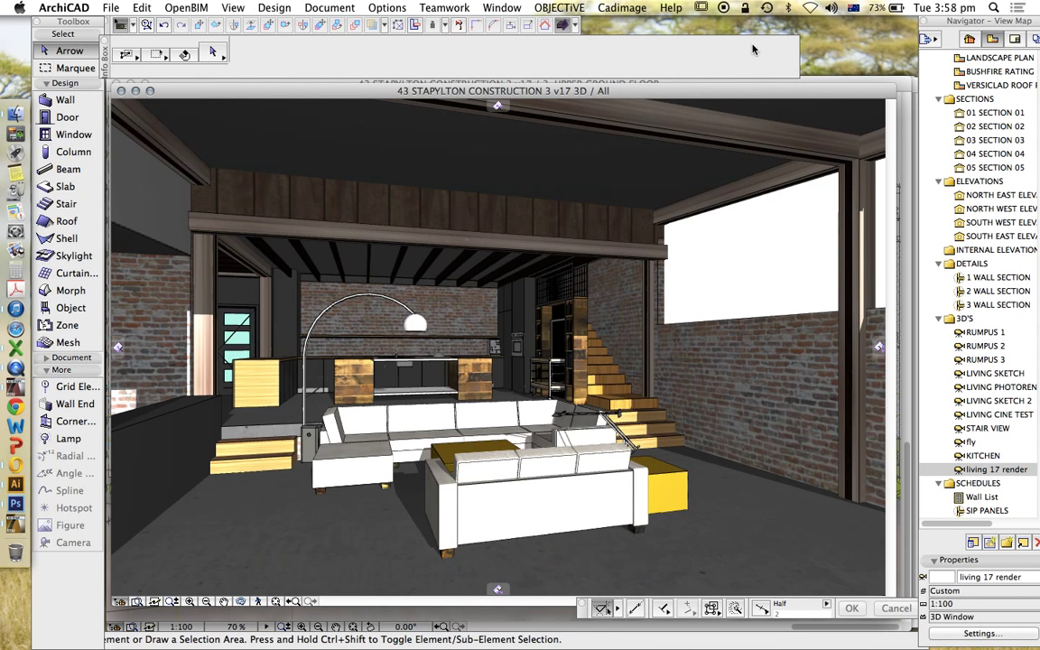